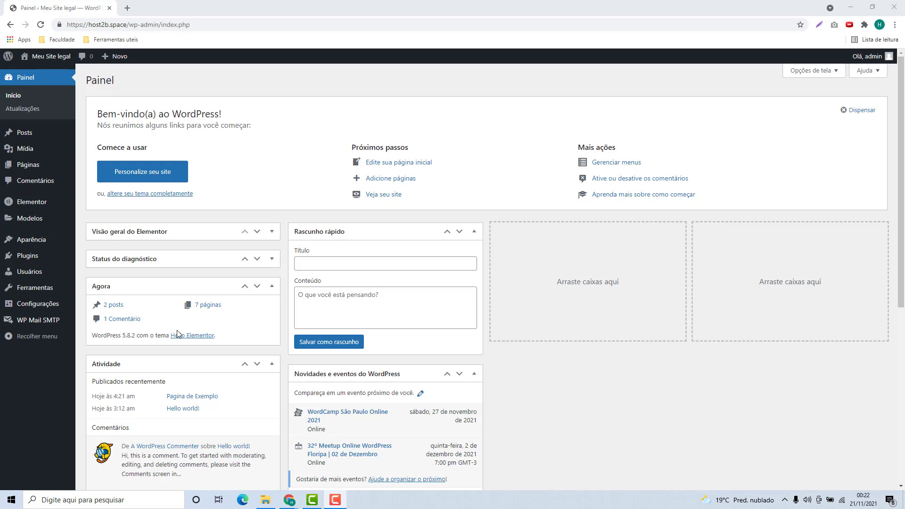
# Step: Search the plugin directory for WPForms from Plugins > Adicionar novo
pyautogui.click(24, 257)
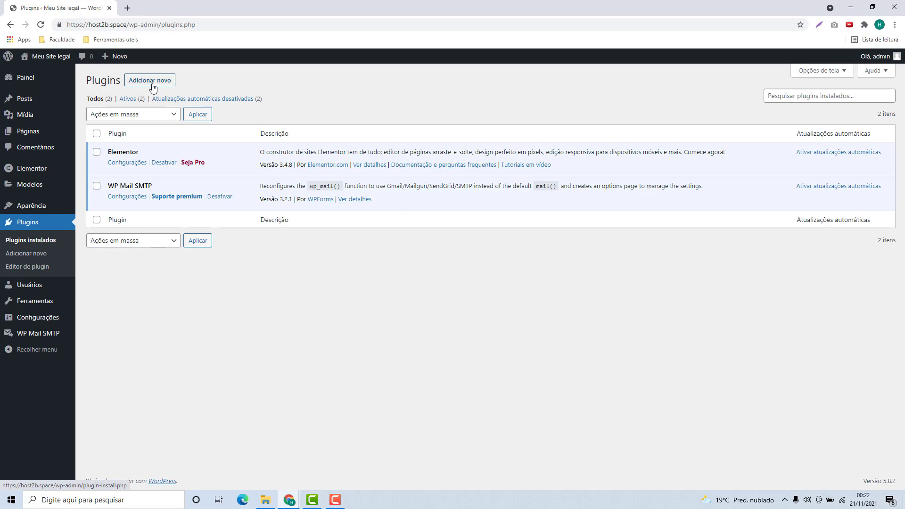
pyautogui.click(149, 82)
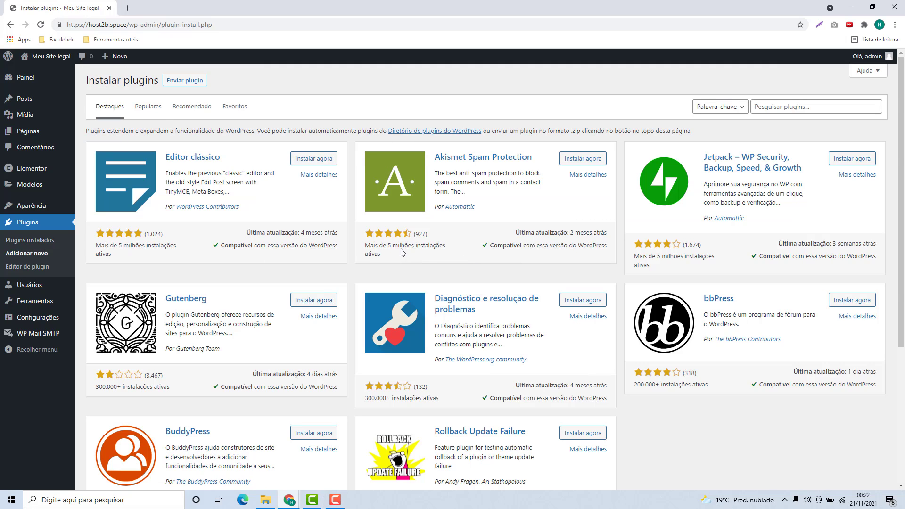
pyautogui.click(757, 107)
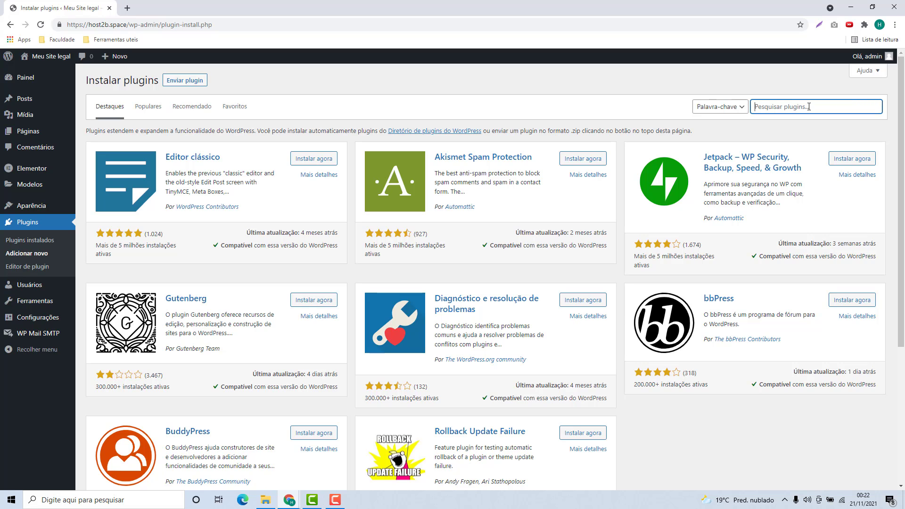
pyautogui.write('WPForms')
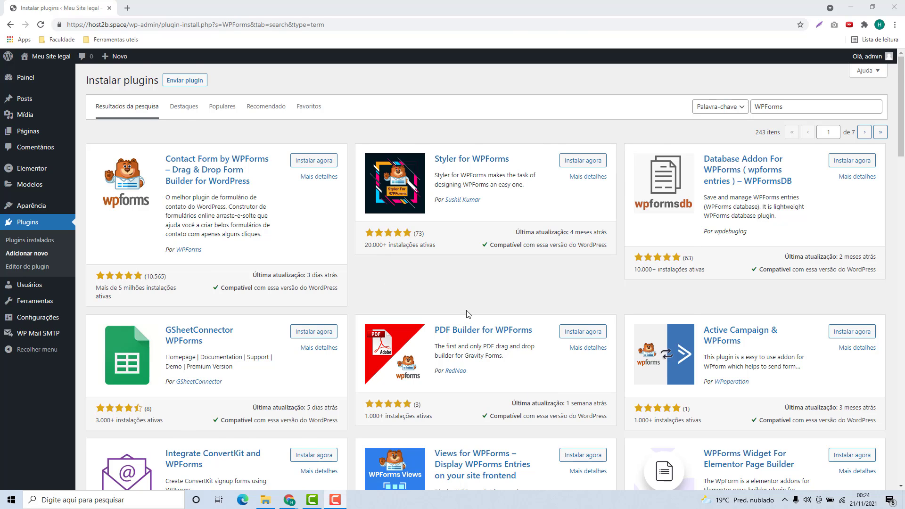
pyautogui.scroll(-2, 483, 312)
pyautogui.scroll(2, 483, 312)
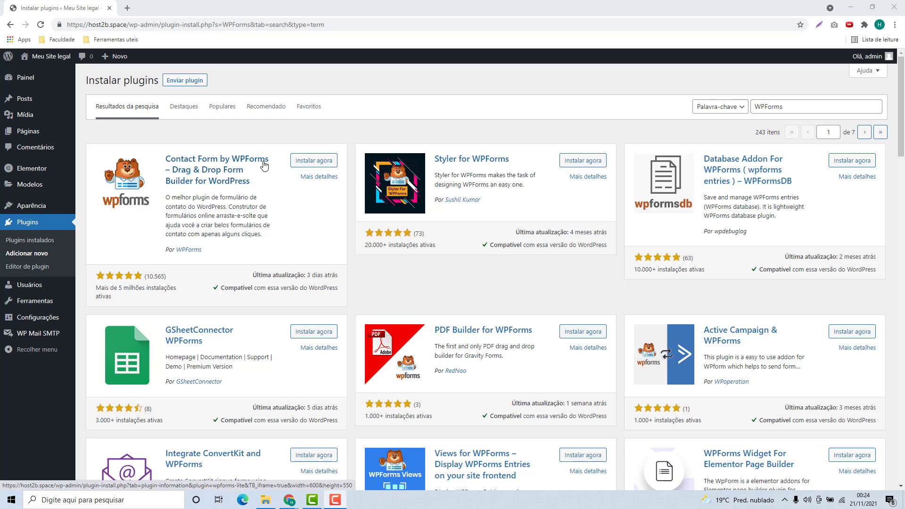
# Step: Install and activate the Contact Form by WPForms plugin
pyautogui.click(314, 165)
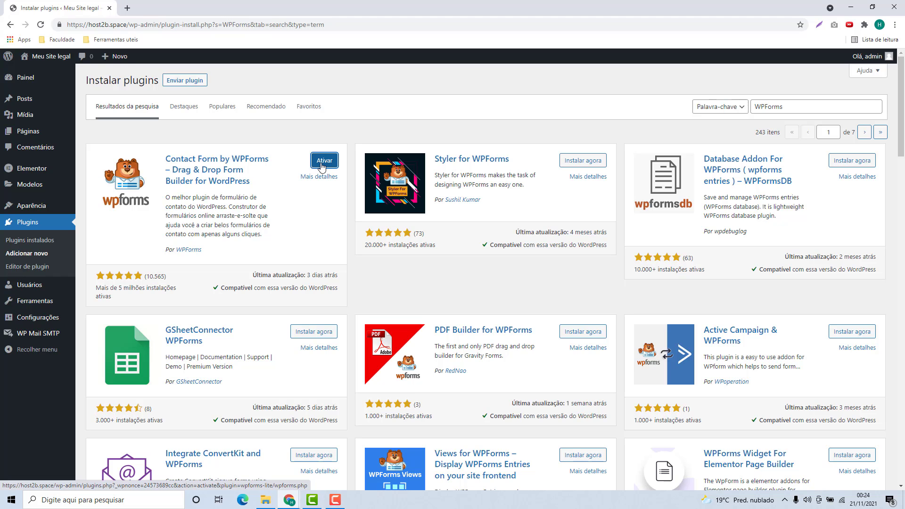
pyautogui.click(323, 163)
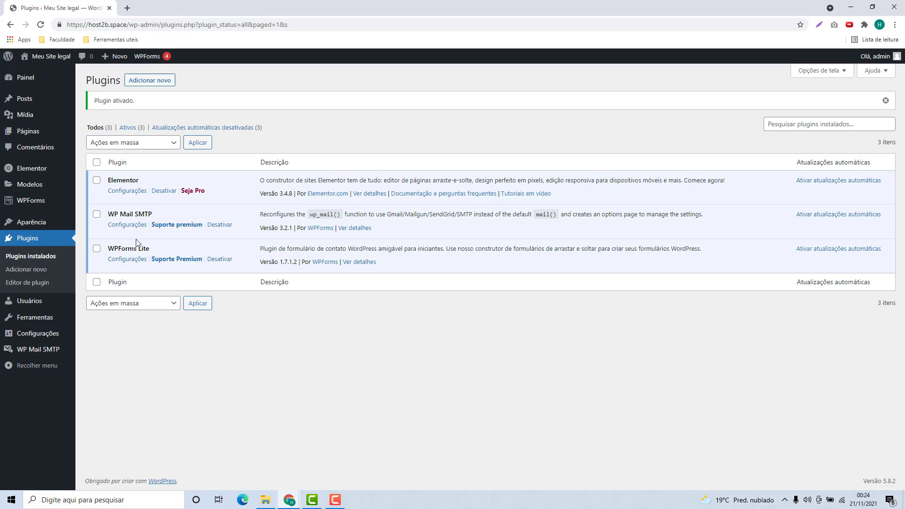
pyautogui.moveTo(40, 204)
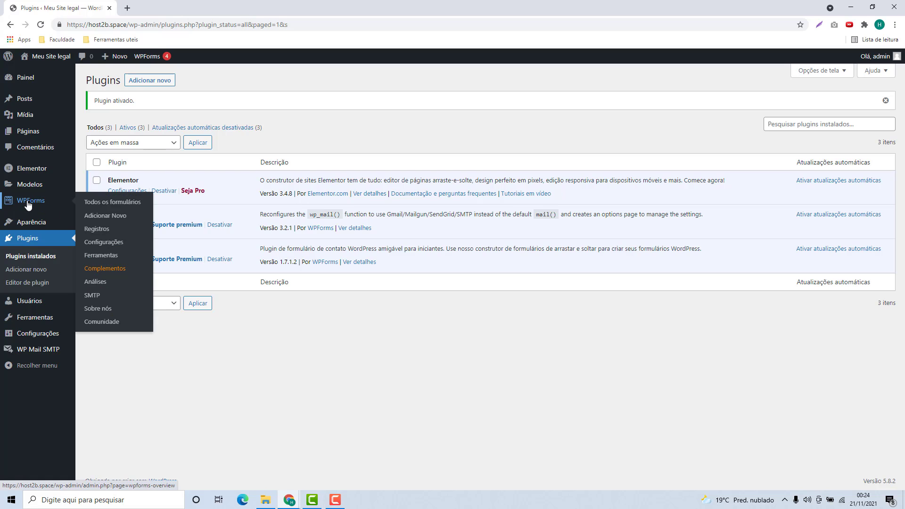
# Step: From the WPForms overview, add a new form named 'Contato com o Host2b'
pyautogui.click(28, 204)
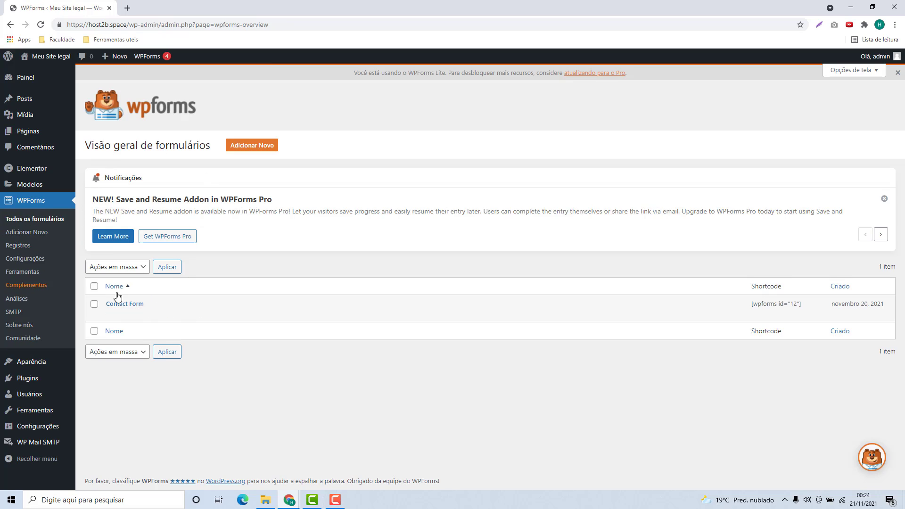
pyautogui.moveTo(127, 304)
pyautogui.click(248, 151)
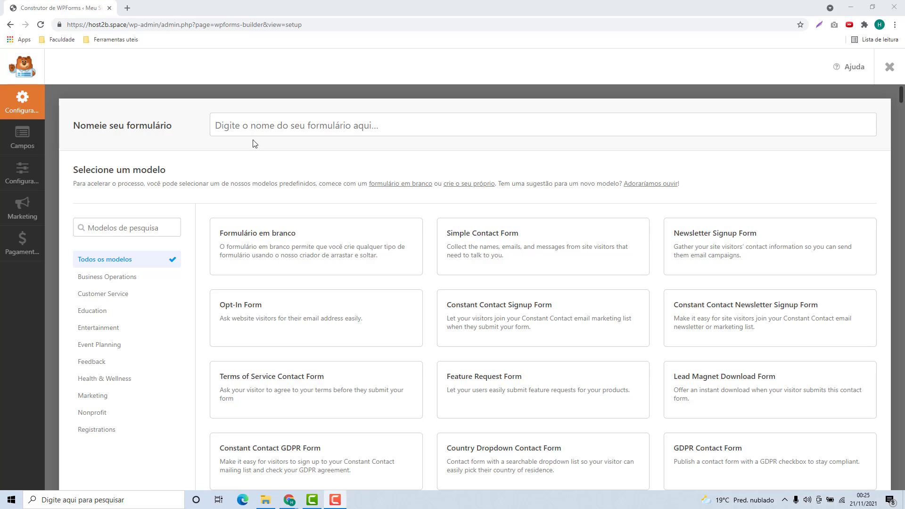
pyautogui.click(301, 131)
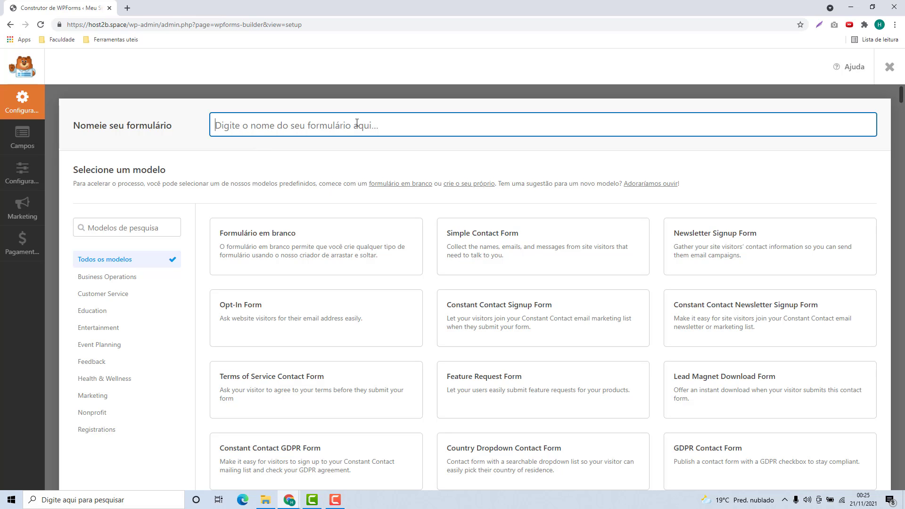
pyautogui.write('Contato com o Host2b')
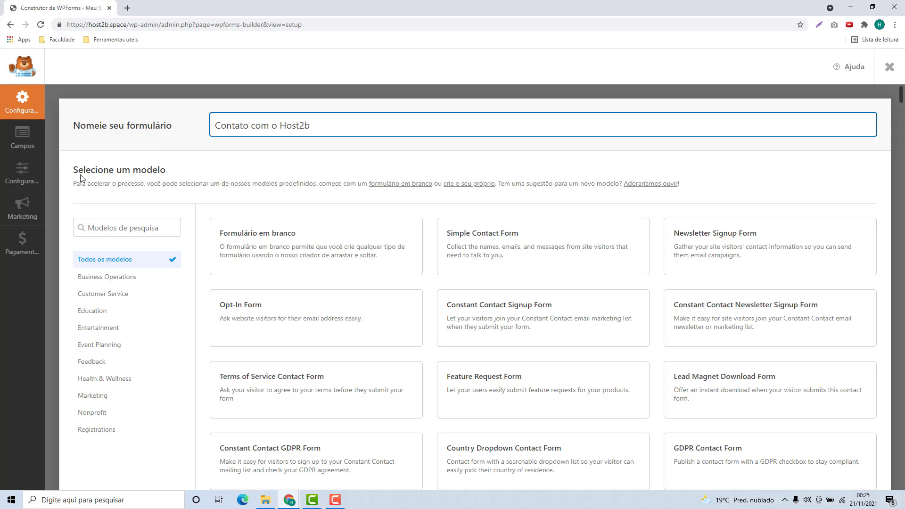
# Step: Browse the template gallery and create the form from the Formulário em branco template
pyautogui.scroll(-7, 433, 251)
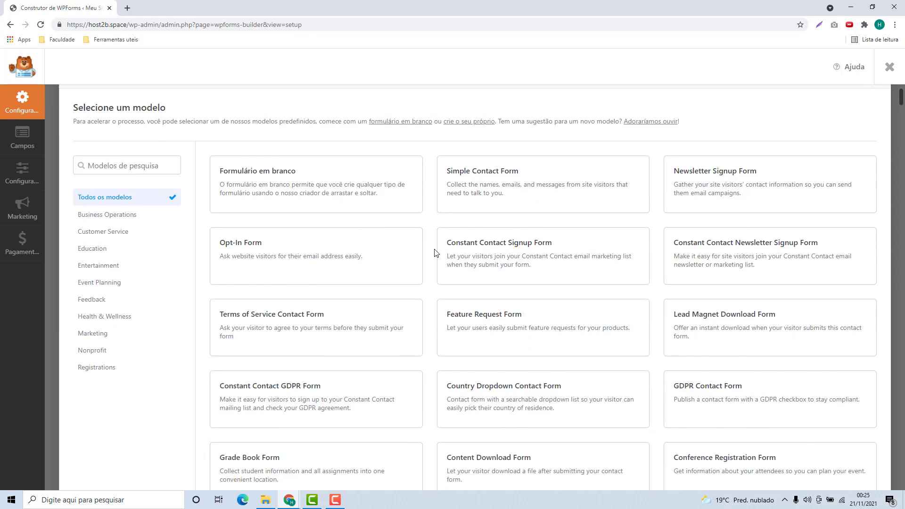
pyautogui.scroll(-1, 434, 251)
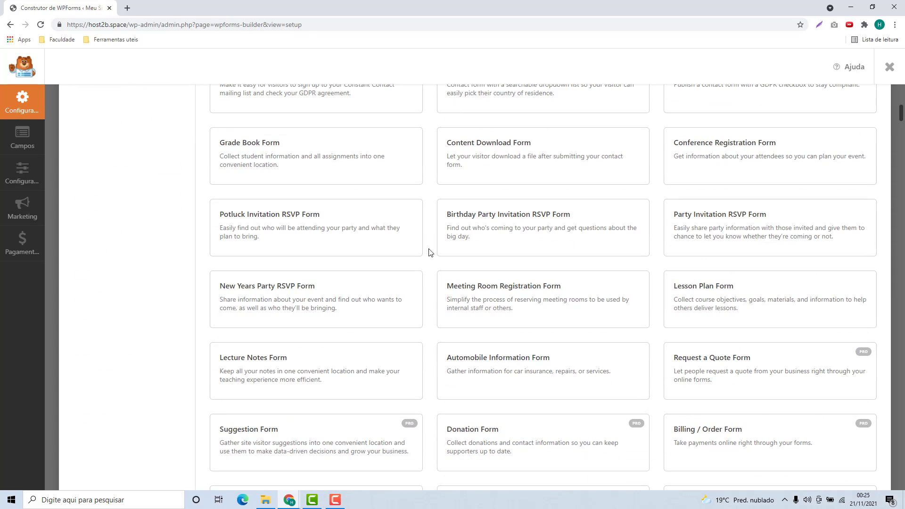
pyautogui.scroll(-3, 438, 257)
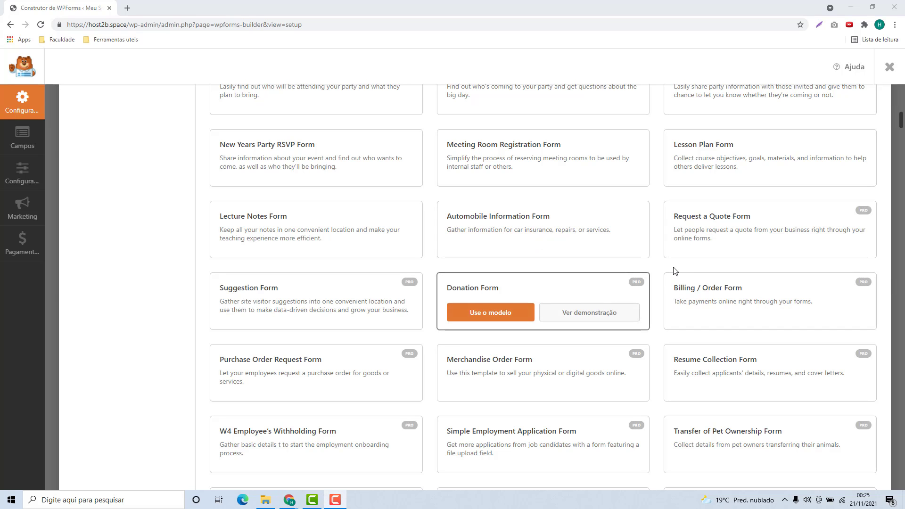
pyautogui.scroll(-18, 673, 271)
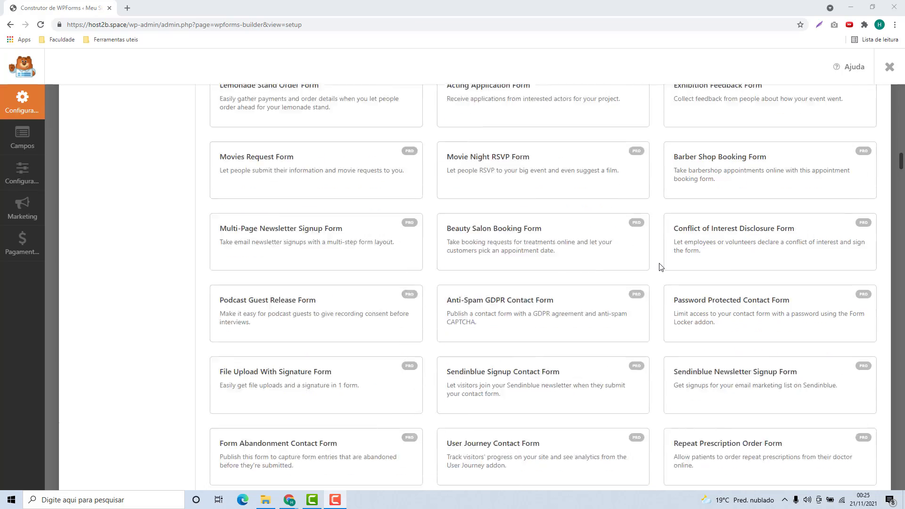
pyautogui.scroll(-15, 660, 266)
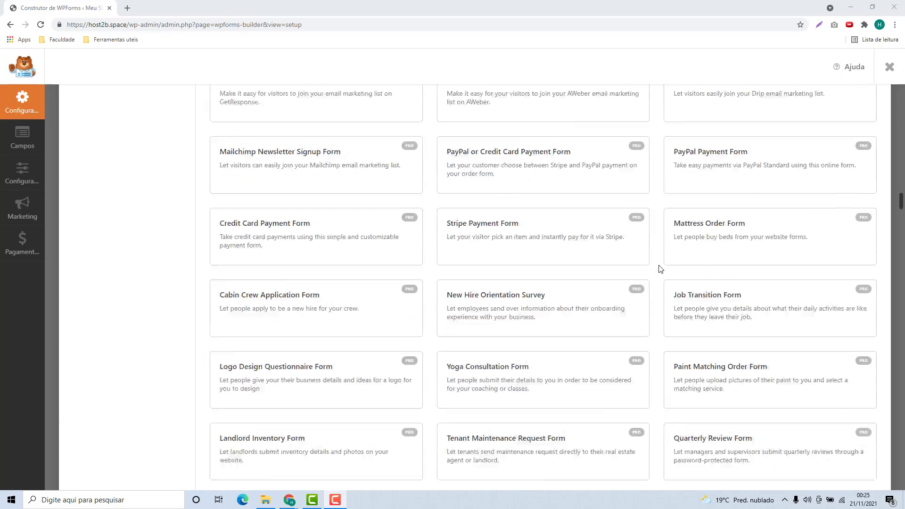
pyautogui.scroll(20, 661, 269)
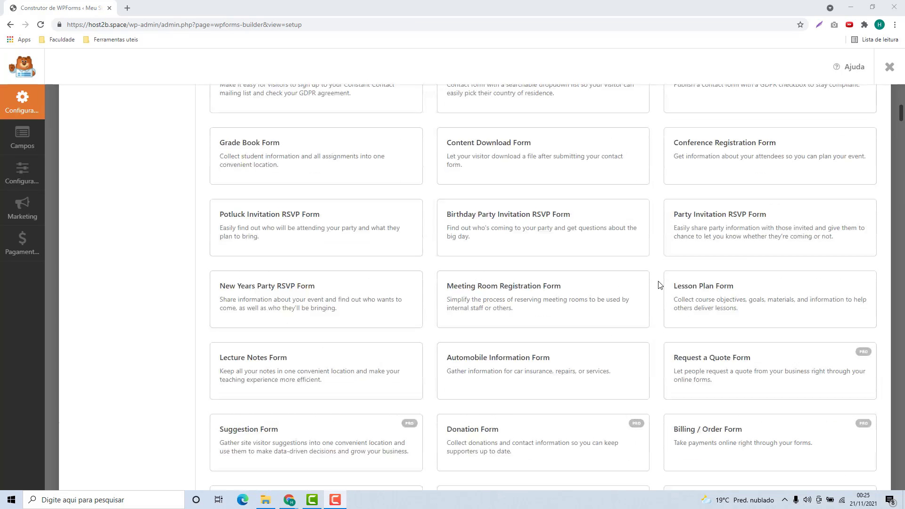
pyautogui.scroll(7, 659, 285)
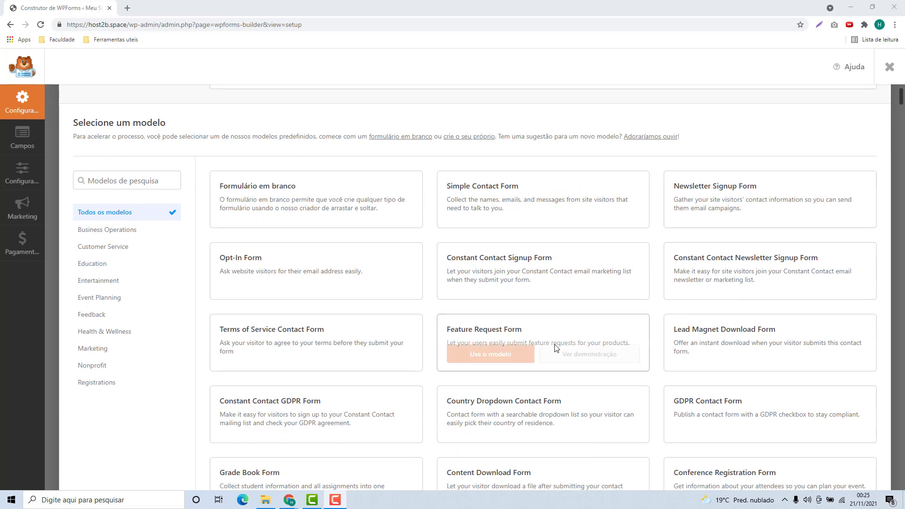
pyautogui.moveTo(494, 188)
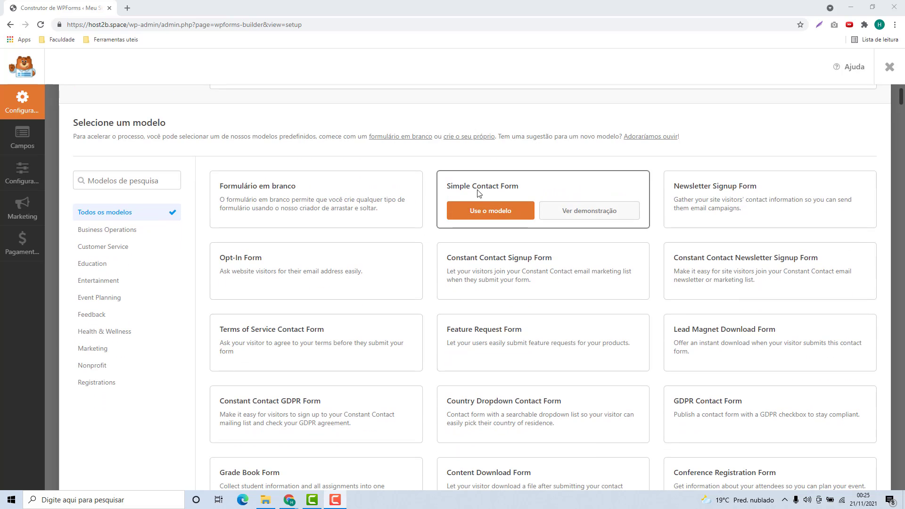
pyautogui.moveTo(705, 201)
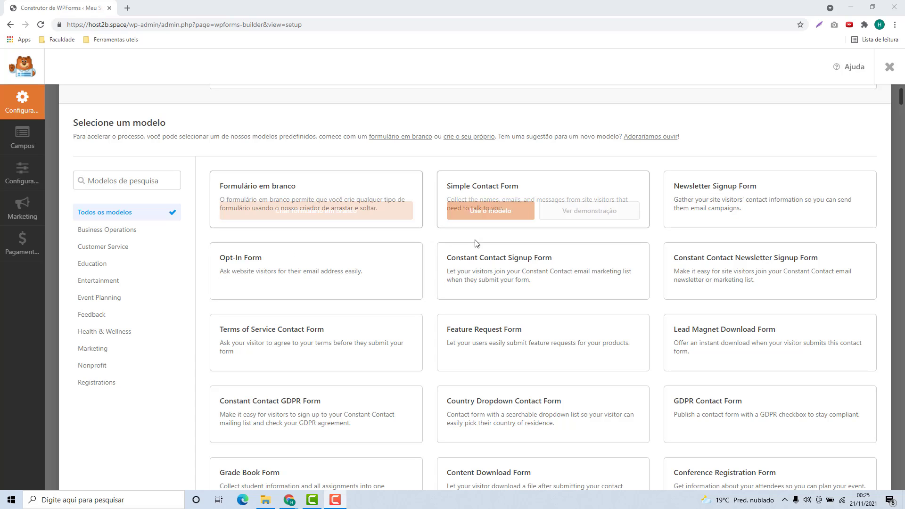
pyautogui.moveTo(595, 216)
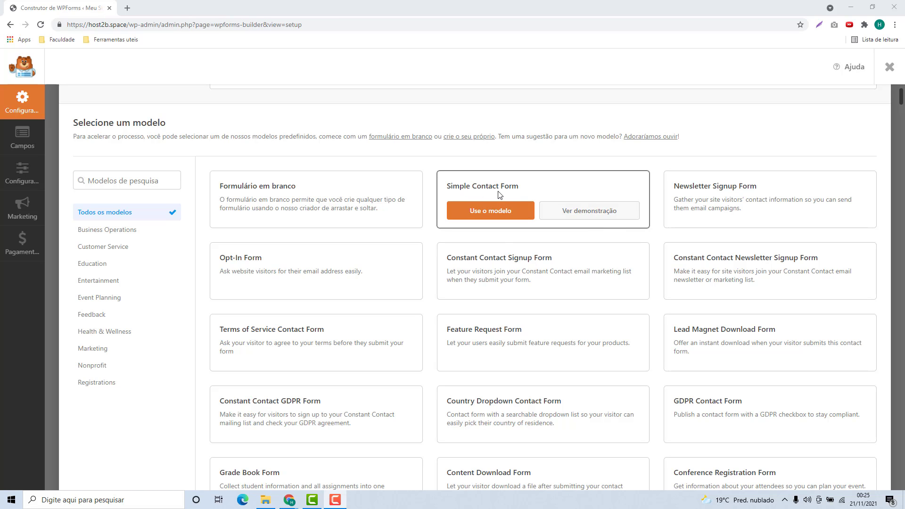
pyautogui.moveTo(263, 190)
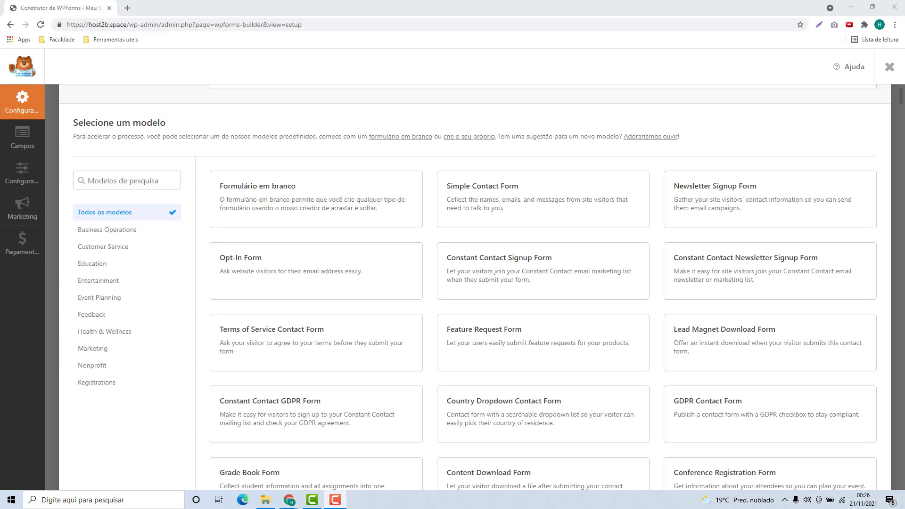
pyautogui.moveTo(283, 214)
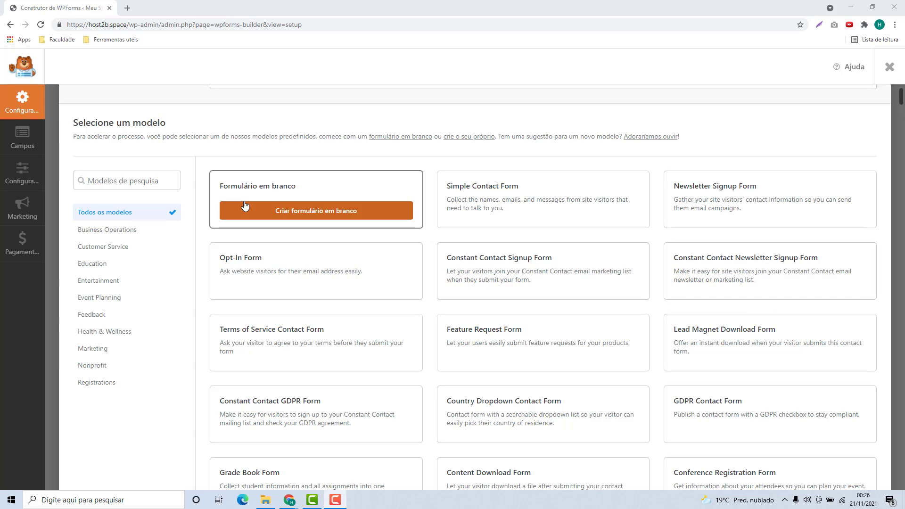
pyautogui.click(292, 215)
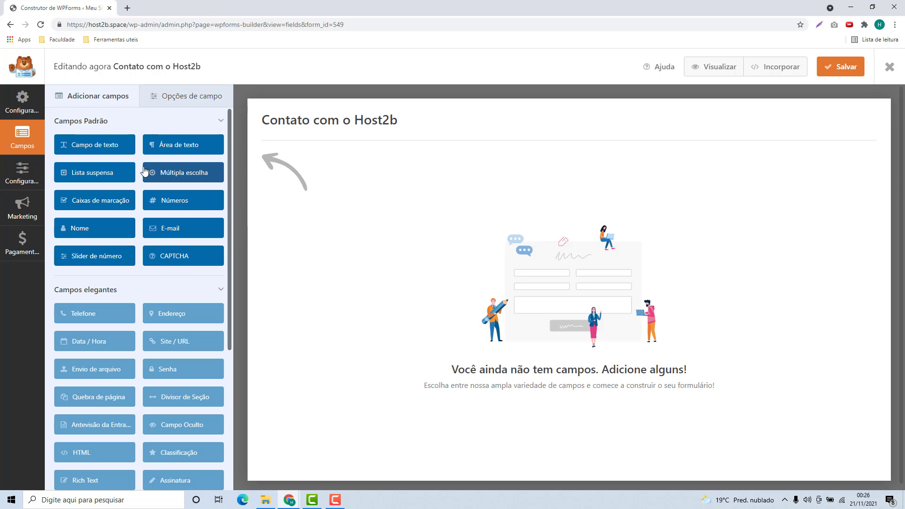
# Step: Add Nome, E-mail, Campo de texto, Área de texto and Números fields in that order
pyautogui.click(107, 237)
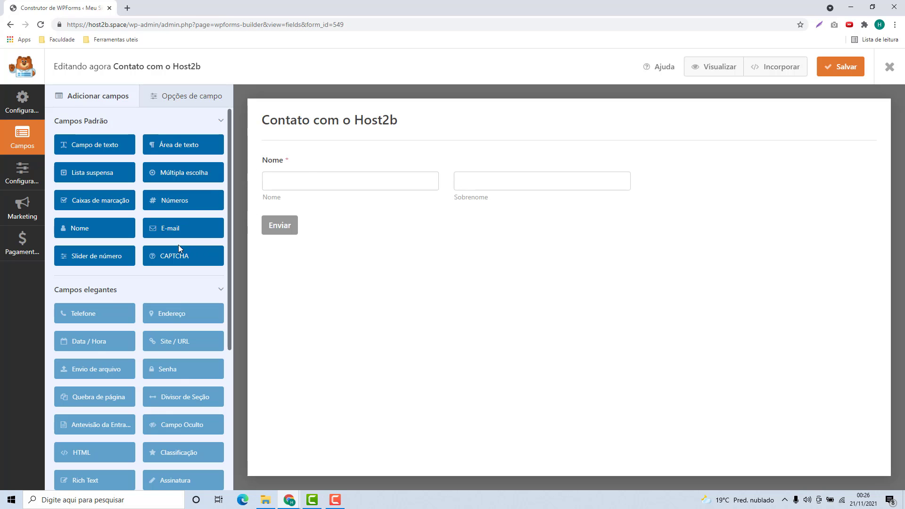
pyautogui.moveTo(183, 233); pyautogui.dragTo(280, 228)
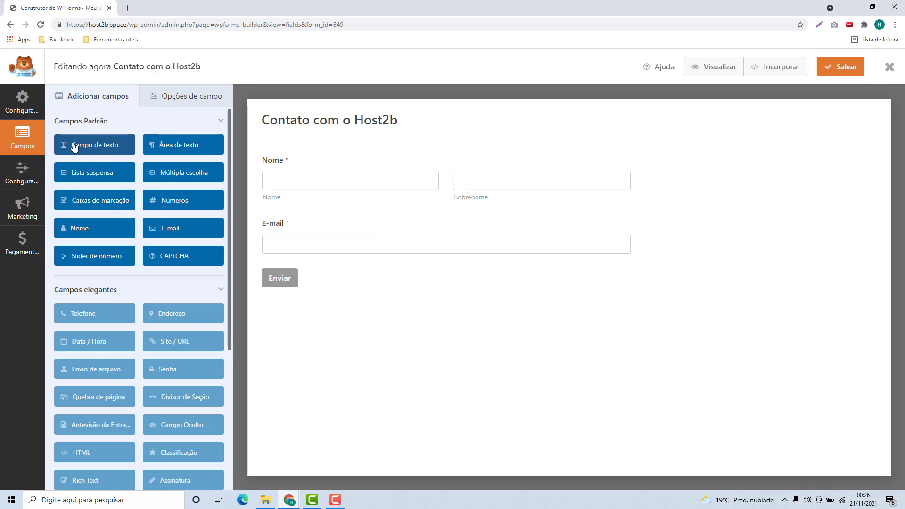
pyautogui.moveTo(74, 146); pyautogui.dragTo(348, 286)
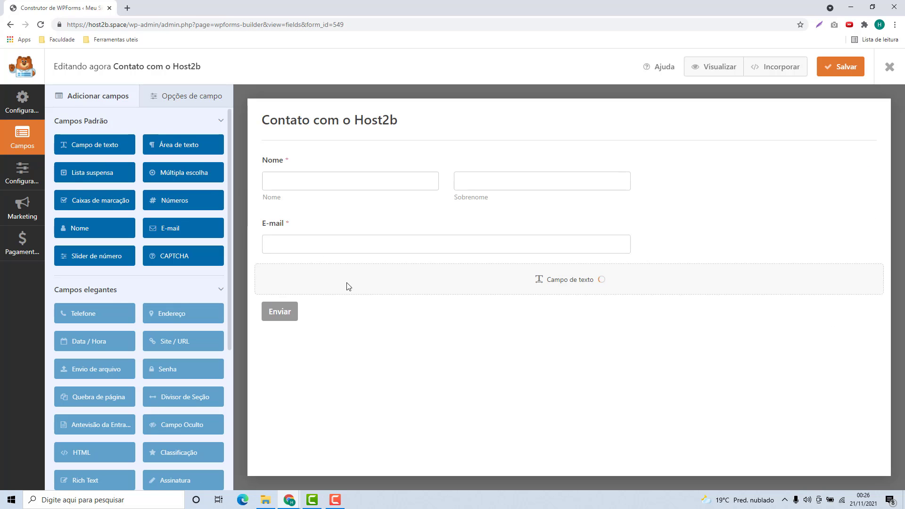
pyautogui.moveTo(158, 149); pyautogui.dragTo(284, 320)
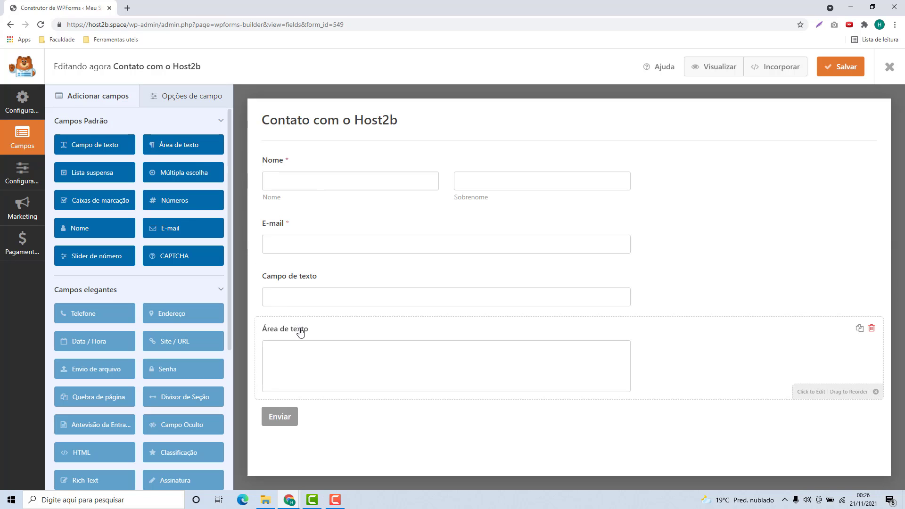
pyautogui.moveTo(164, 209); pyautogui.dragTo(289, 406)
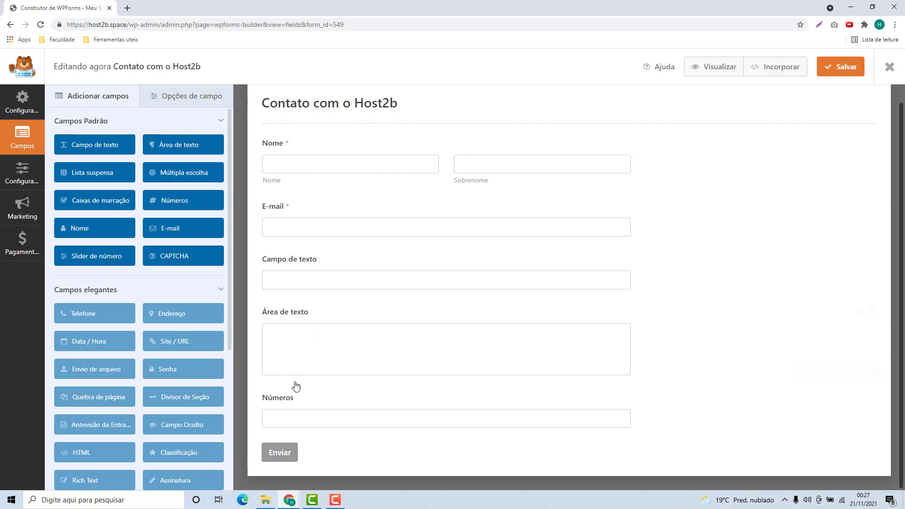
# Step: Try a single-box format on the Nome field, then restore separate first and last name boxes
pyautogui.click(307, 177)
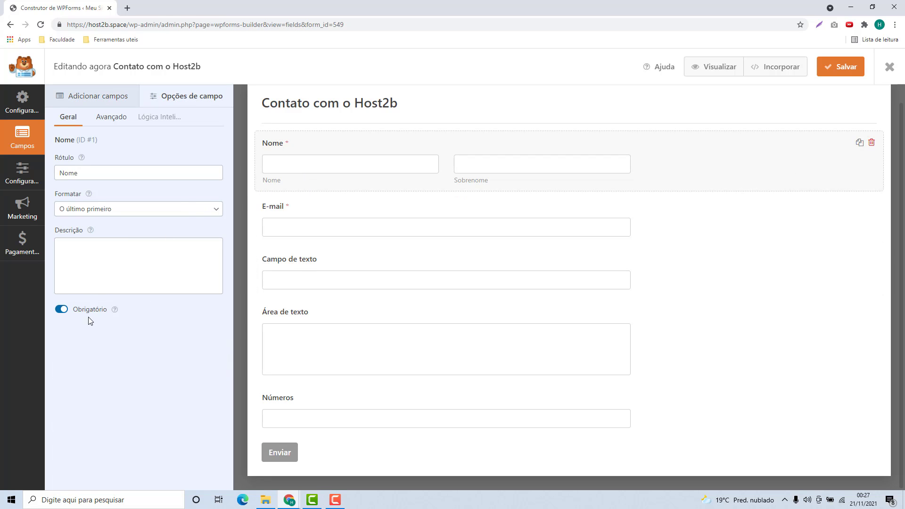
pyautogui.doubleClick(63, 170)
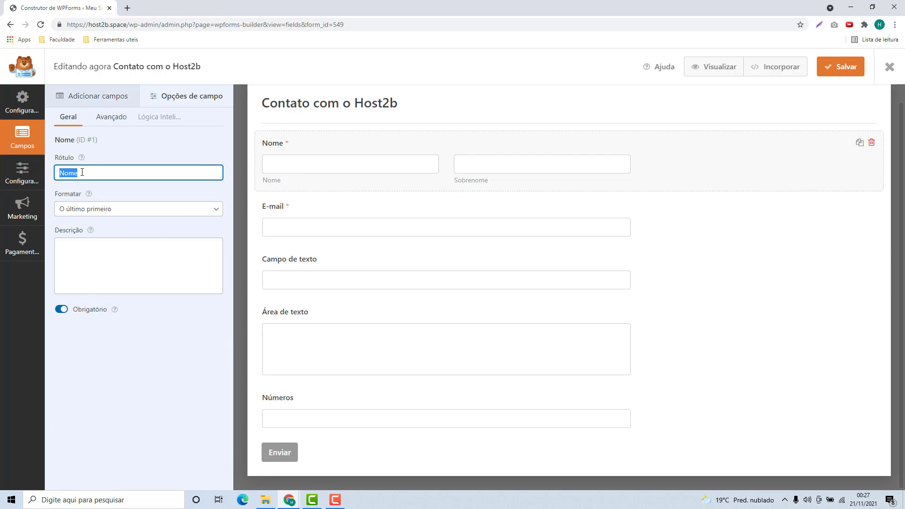
pyautogui.moveTo(55, 198); pyautogui.dragTo(71, 197)
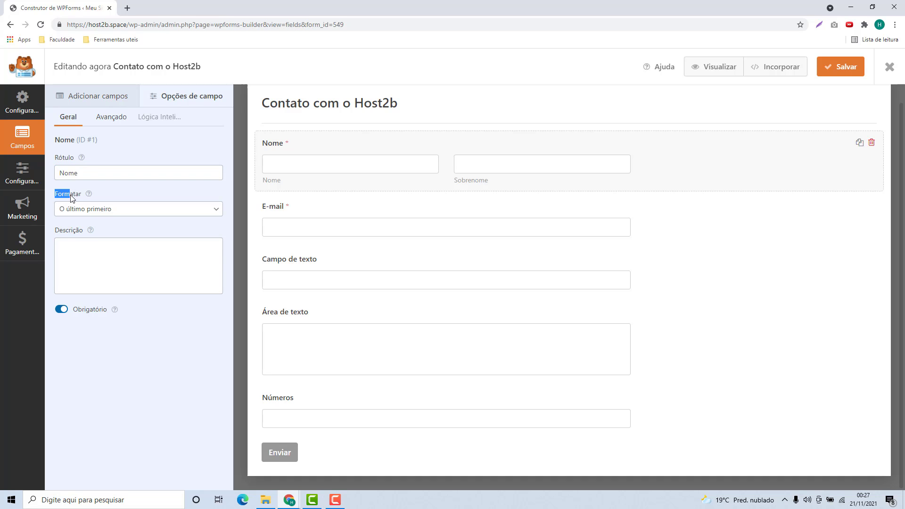
pyautogui.click(73, 210)
pyautogui.click(69, 221)
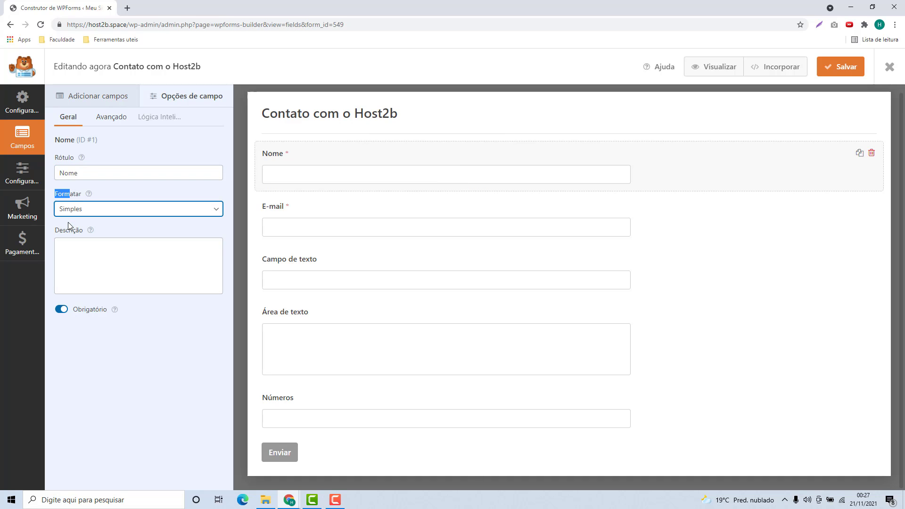
pyautogui.click(157, 213)
pyautogui.click(131, 243)
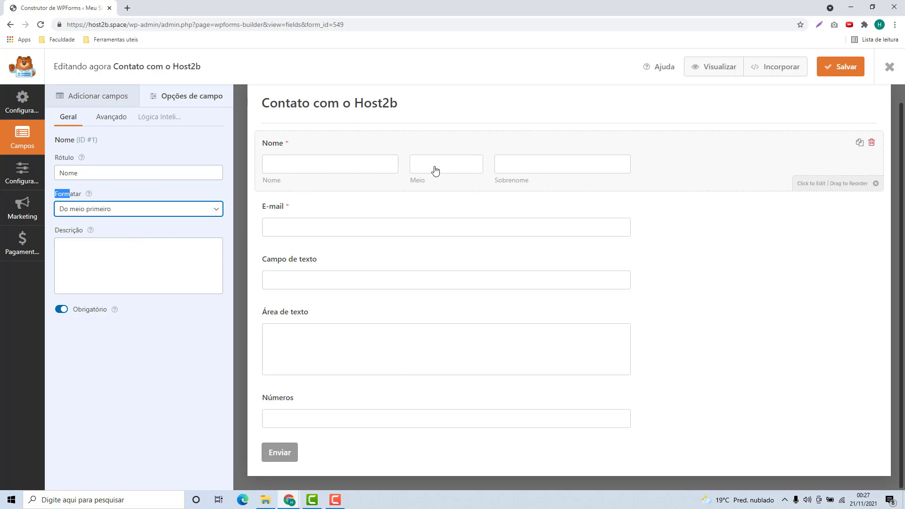
pyautogui.click(145, 216)
pyautogui.click(111, 231)
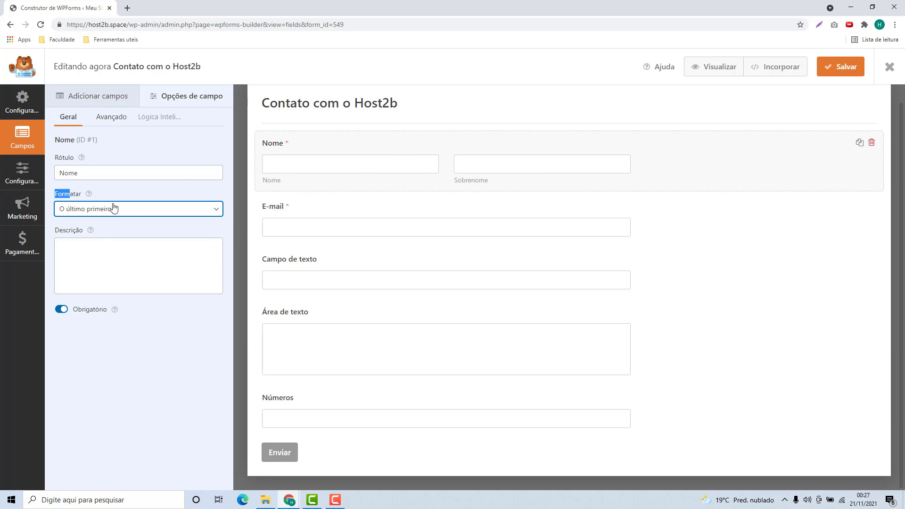
# Step: Give the Nome field the description 'Digitei seu Nome completo aqui' and keep it required
pyautogui.click(123, 252)
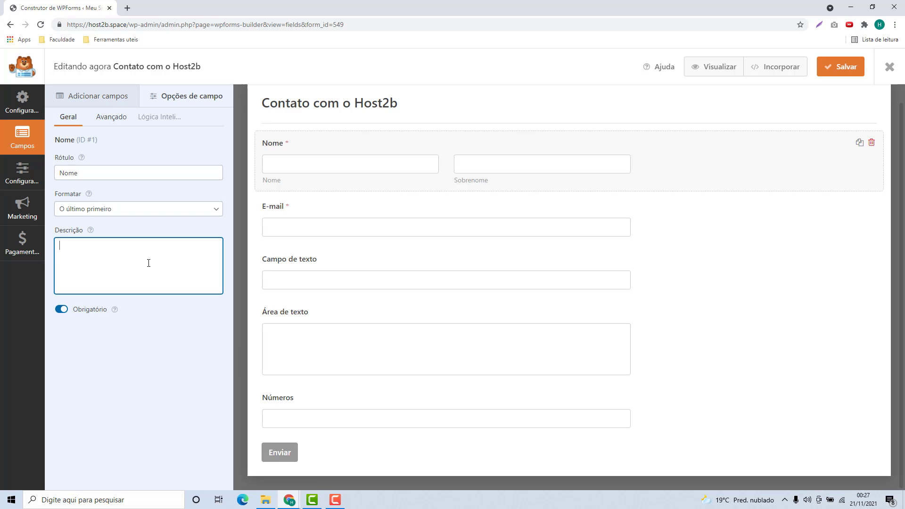
pyautogui.write('Digitei')
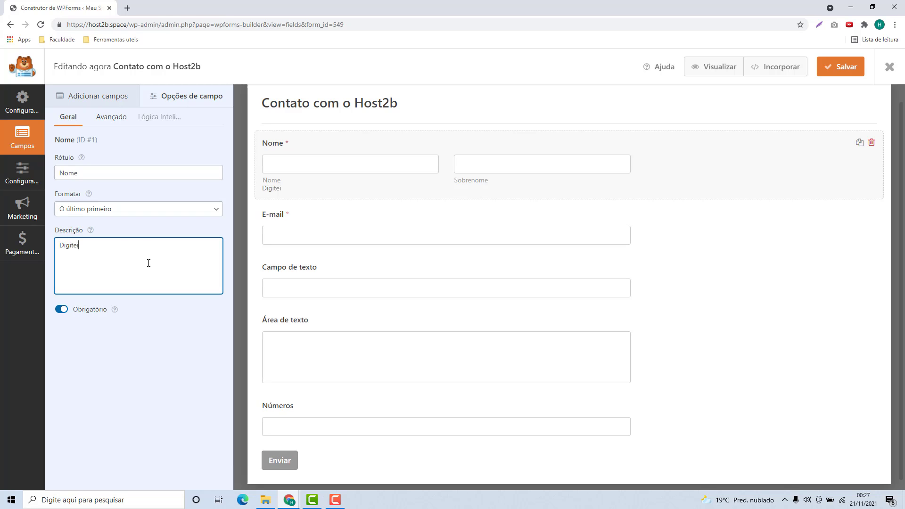
pyautogui.write('completo aqui')
pyautogui.click(134, 335)
pyautogui.click(60, 311)
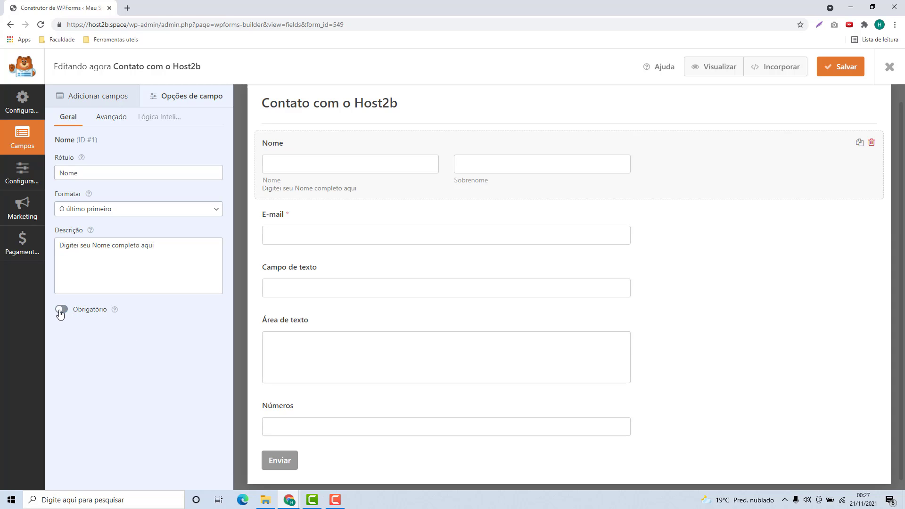
pyautogui.click(61, 310)
pyautogui.click(61, 311)
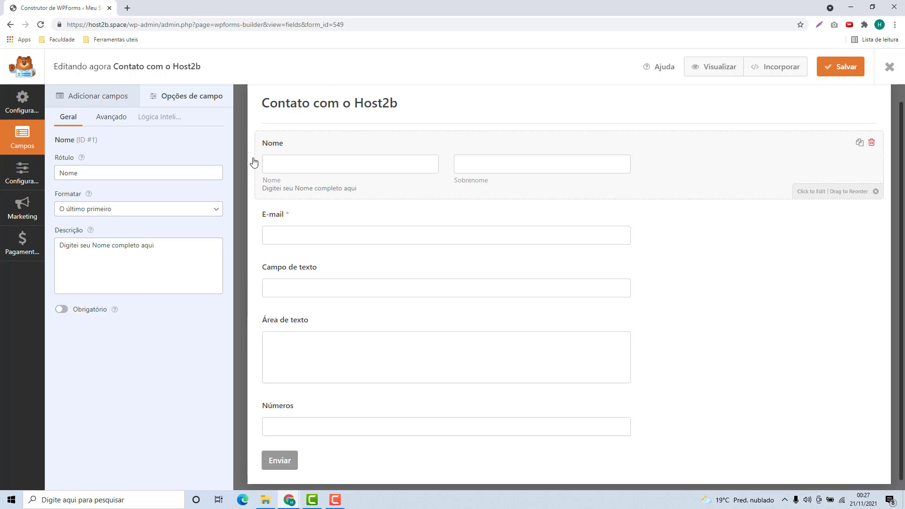
pyautogui.click(65, 313)
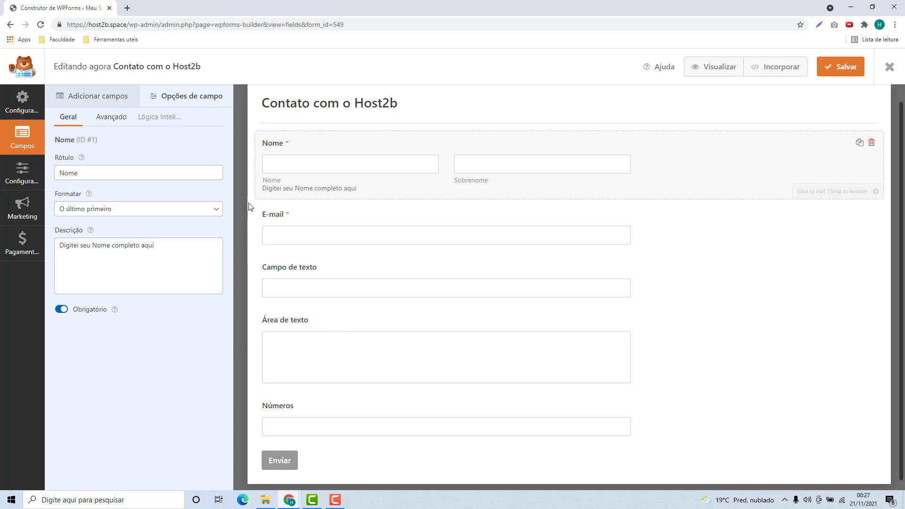
# Step: Review the label and description settings of the E-mail and Campo de texto fields
pyautogui.click(296, 230)
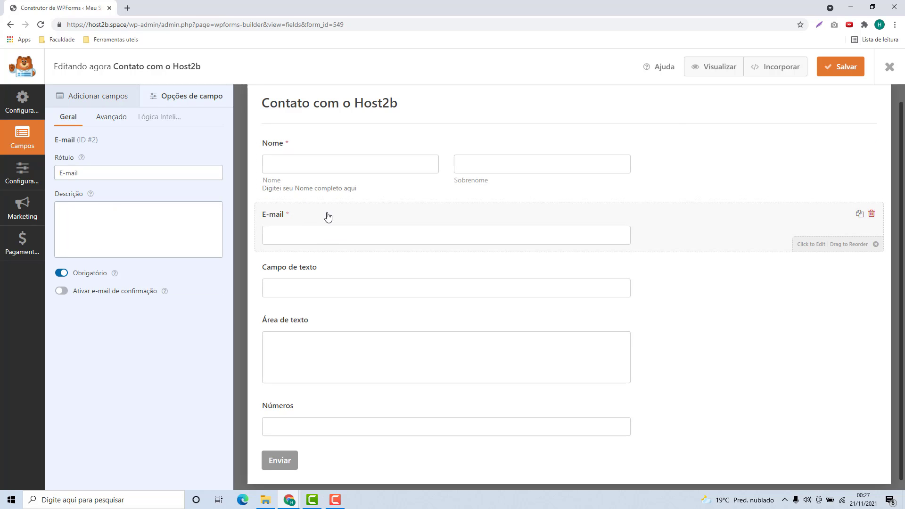
pyautogui.click(109, 206)
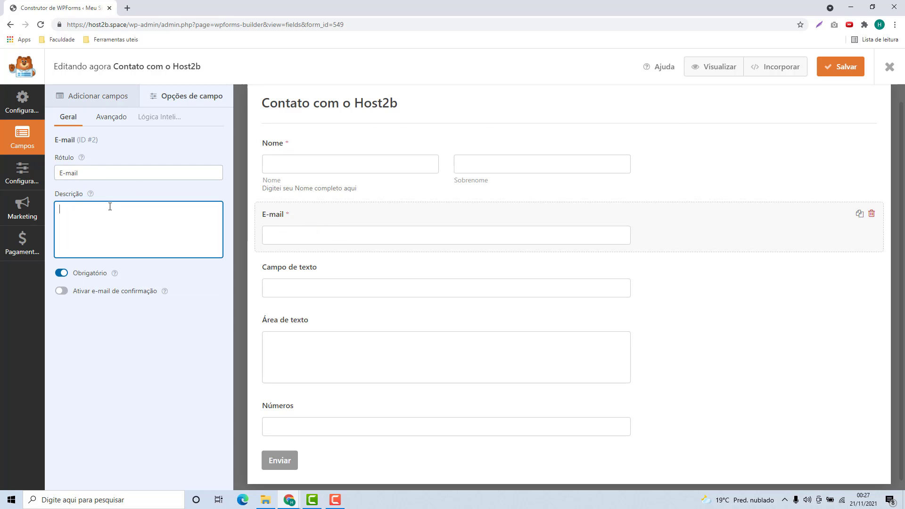
pyautogui.click(107, 174)
pyautogui.click(143, 238)
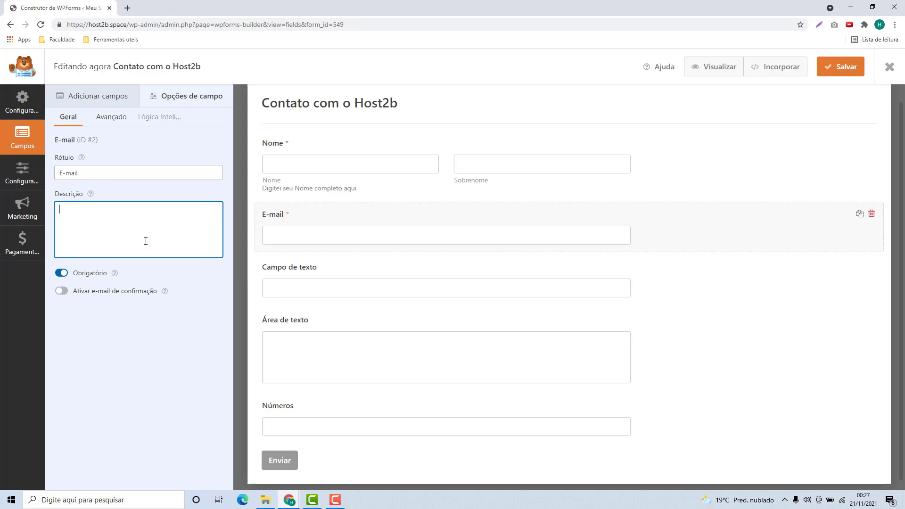
pyautogui.click(281, 291)
pyautogui.click(111, 173)
pyautogui.hotkey('ctrl', 'a')
pyautogui.press('End')
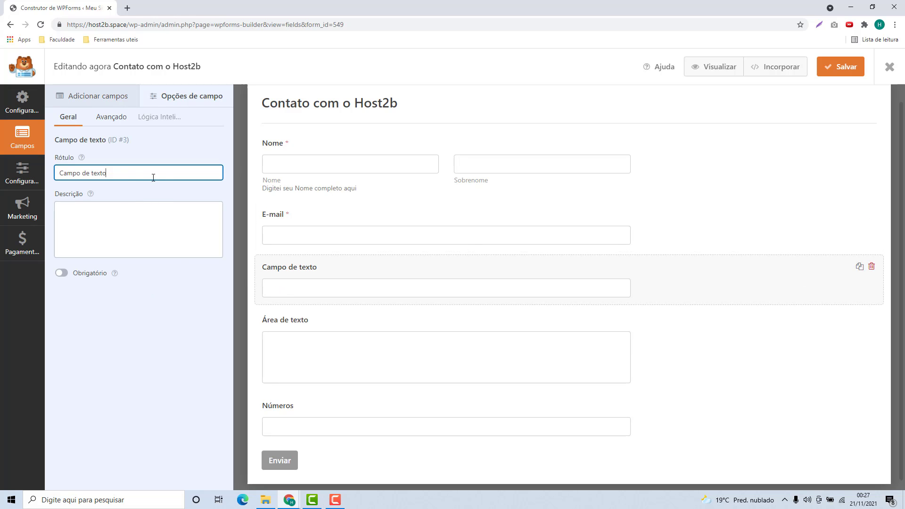
pyautogui.click(94, 218)
# Step: Check each field's settings in turn, then return to the Adicionar campos list
pyautogui.click(307, 330)
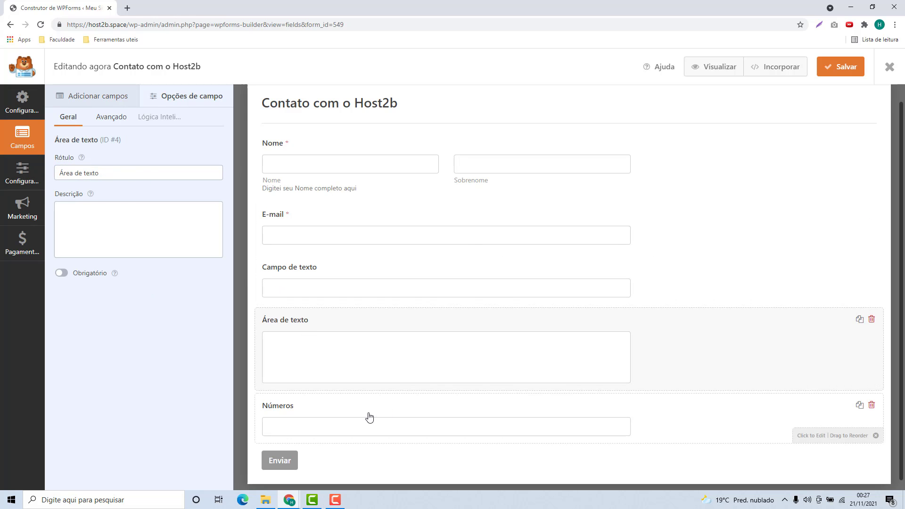
pyautogui.scroll(1, 332, 361)
pyautogui.click(330, 296)
pyautogui.click(325, 259)
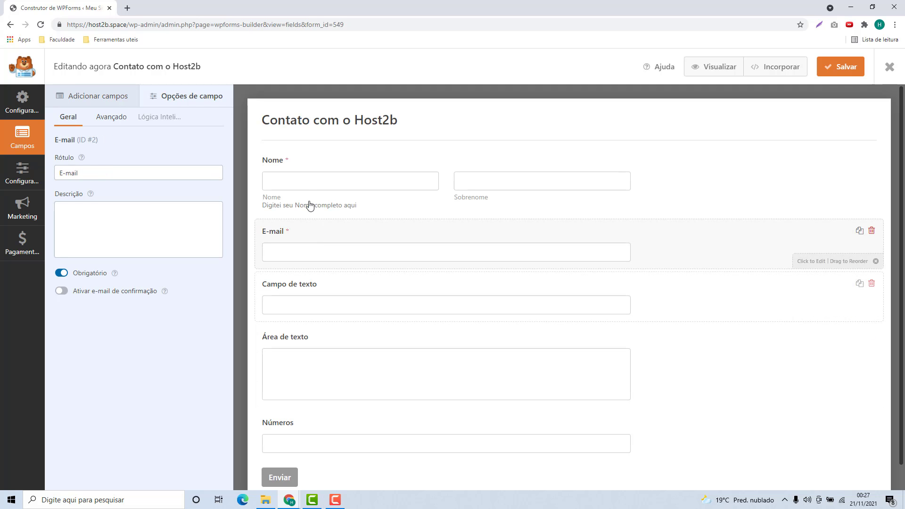
pyautogui.click(311, 209)
pyautogui.click(308, 264)
pyautogui.click(313, 314)
pyautogui.click(315, 377)
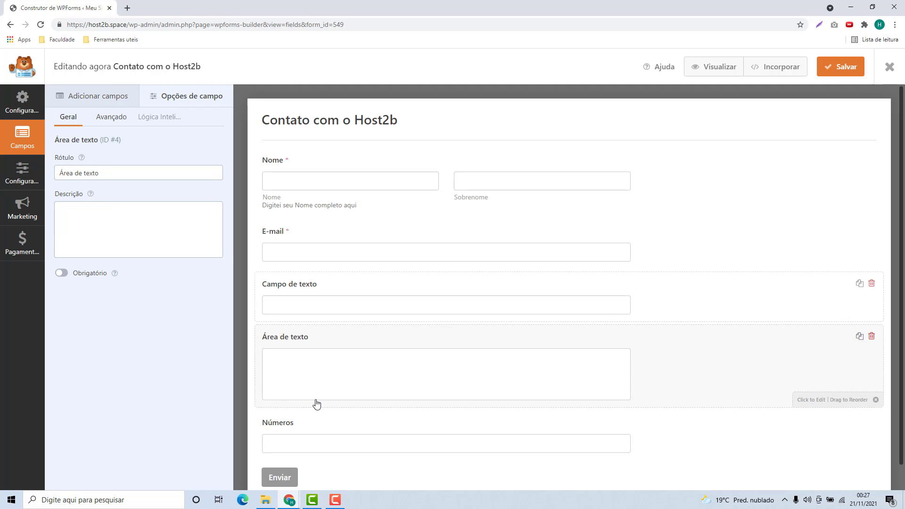
pyautogui.click(326, 426)
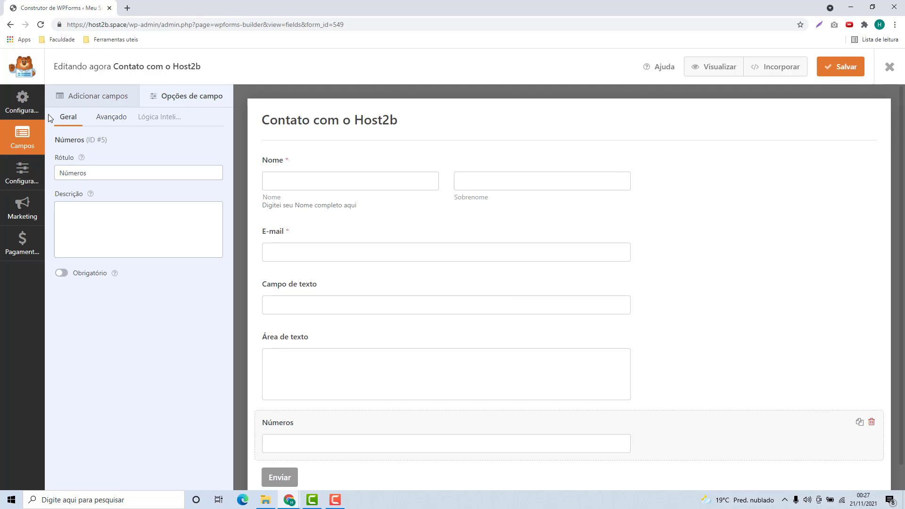
pyautogui.click(96, 96)
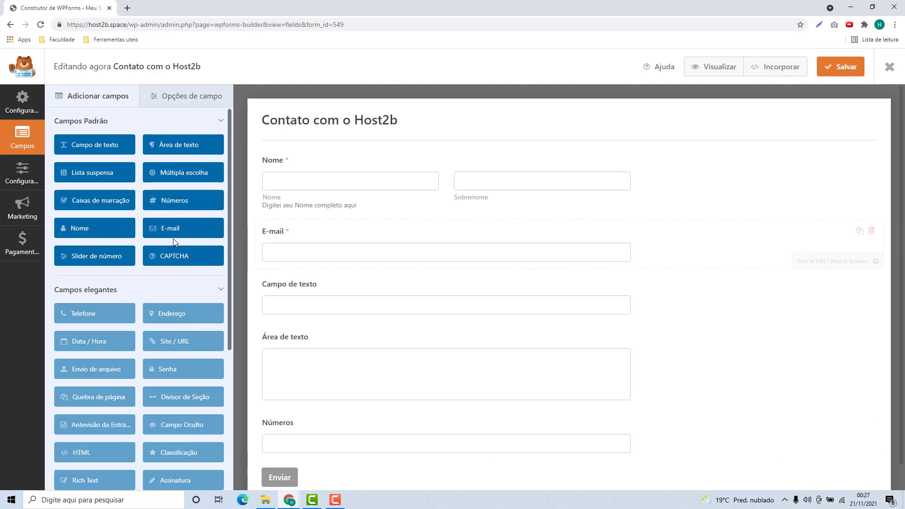
# Step: Place a second E-mail field below Números and dismiss the CAPTCHA warning
pyautogui.moveTo(174, 229); pyautogui.dragTo(283, 217)
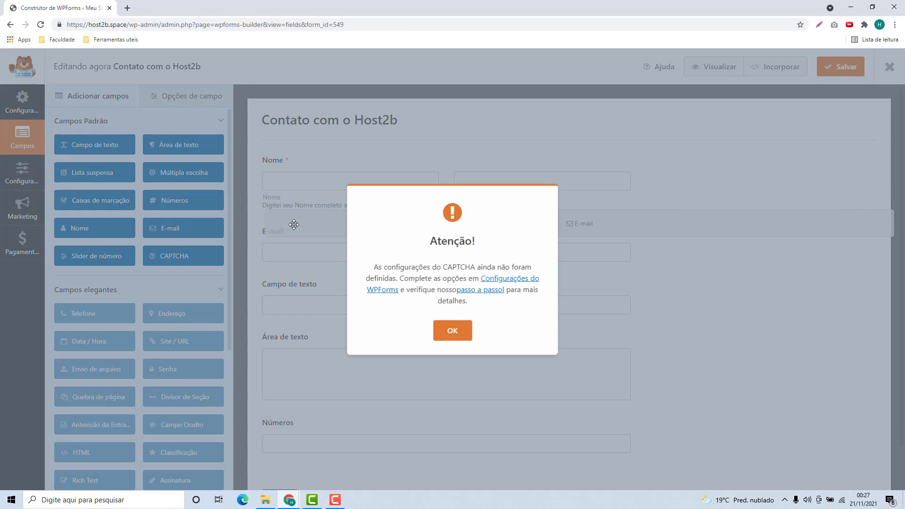
pyautogui.click(452, 325)
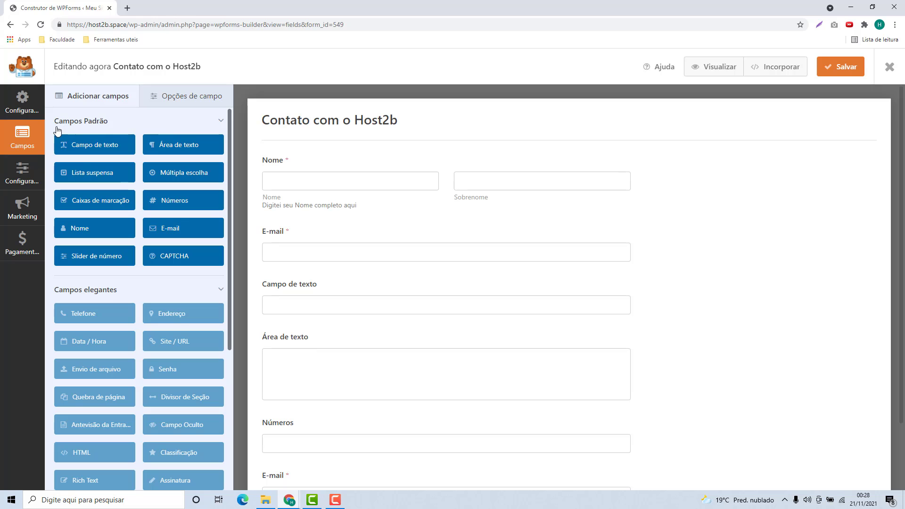
# Step: Apply the Simple Contact Form template from Configurações, confirming the field replacement
pyautogui.click(19, 112)
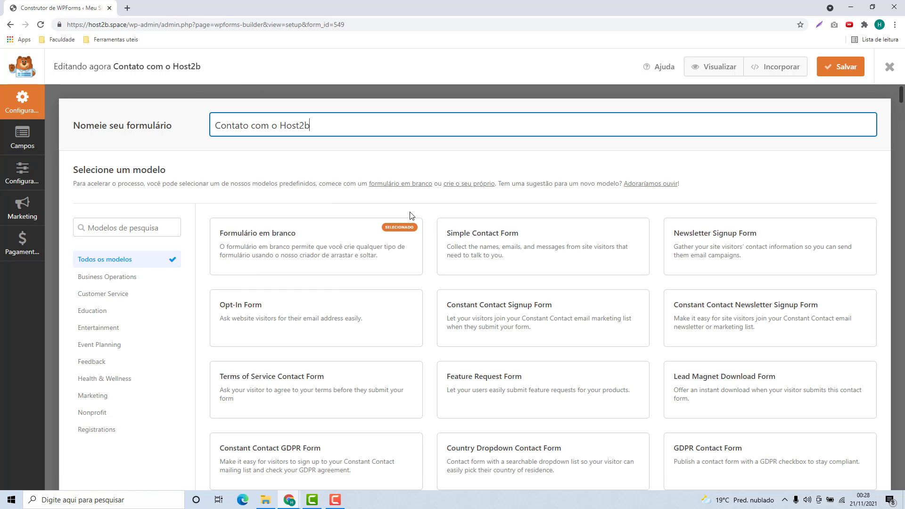
pyautogui.moveTo(477, 238)
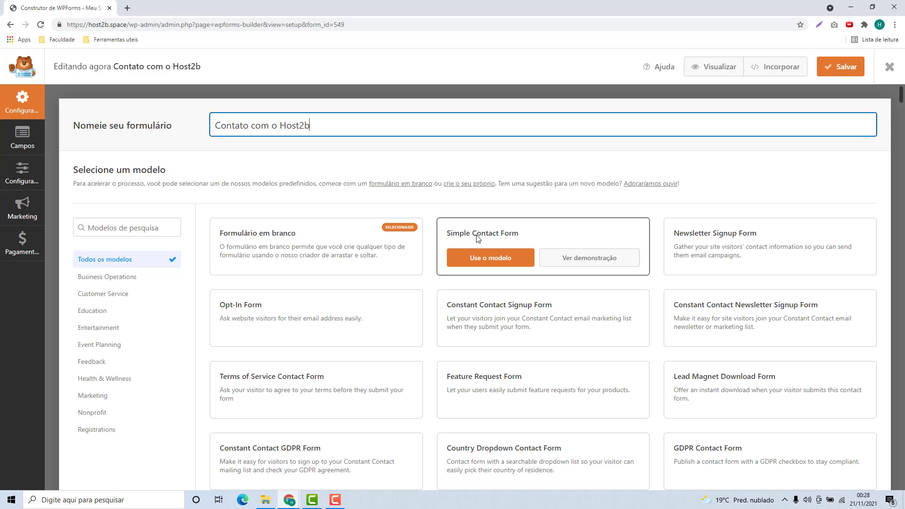
pyautogui.click(488, 262)
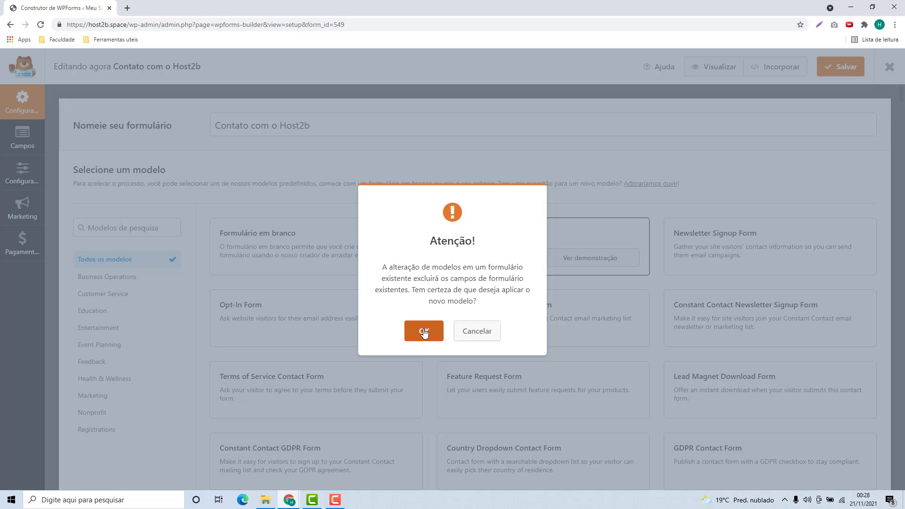
pyautogui.click(426, 330)
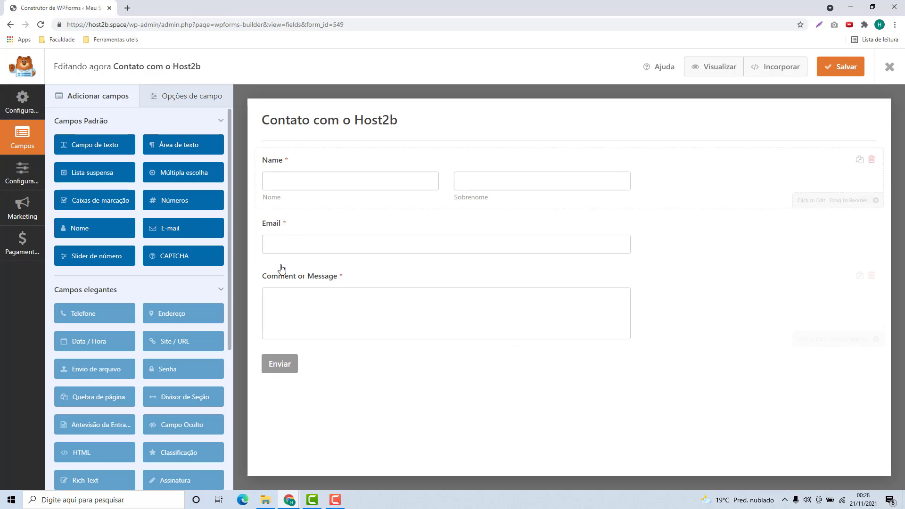
# Step: Rename the Name field's label to Nome
pyautogui.click(283, 166)
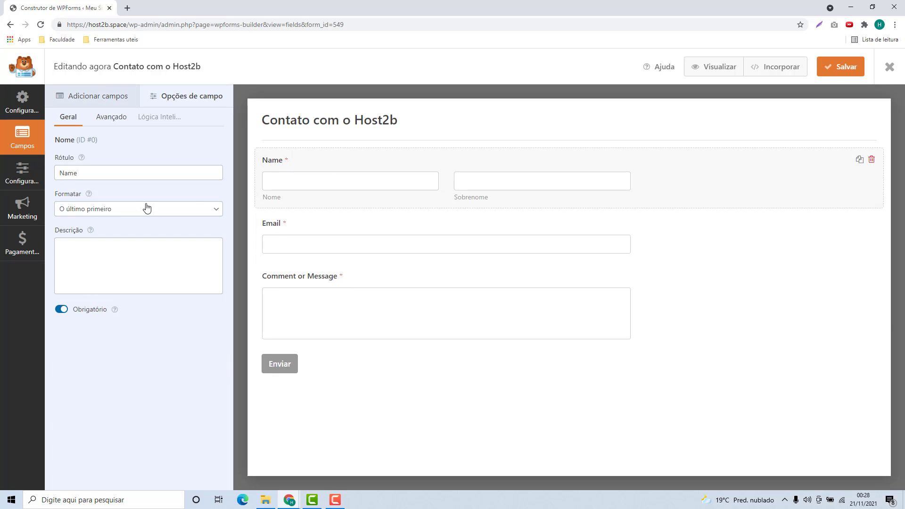
pyautogui.moveTo(112, 173); pyautogui.dragTo(47, 176)
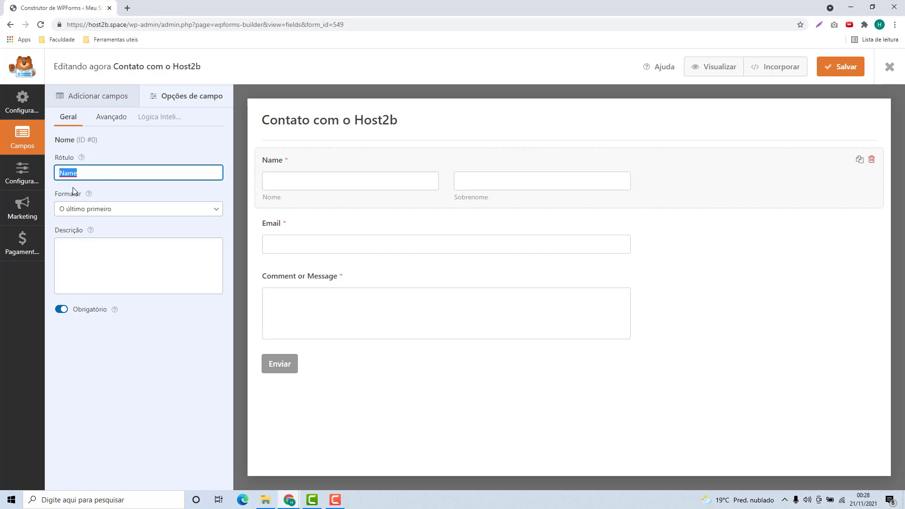
pyautogui.write('N')
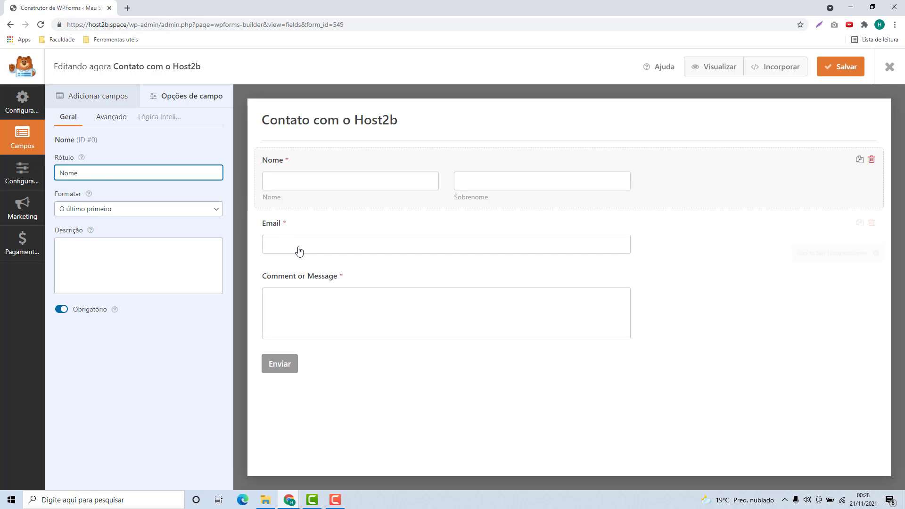
# Step: Relabel Comment or Message as 'Digite sua mensagem' and save the form
pyautogui.click(294, 291)
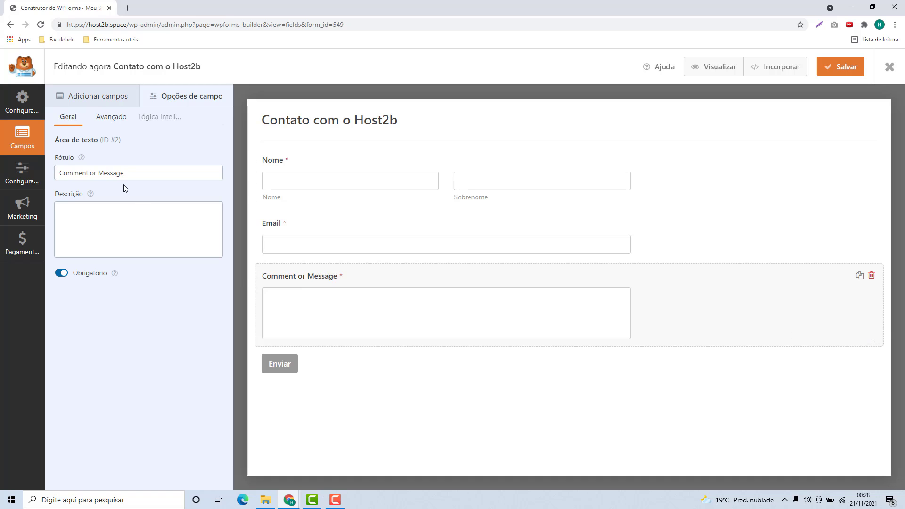
pyautogui.click(130, 173)
pyautogui.hotkey('ctrl', 'a')
pyautogui.write('Di')
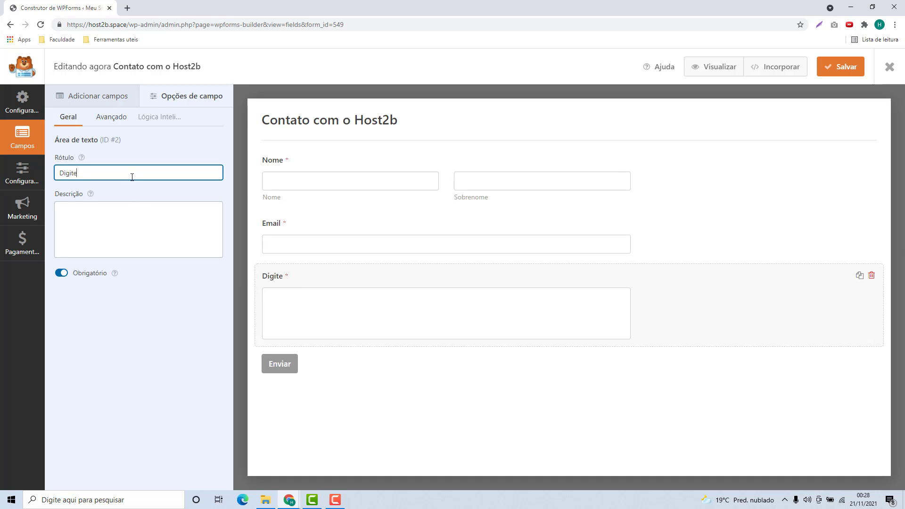
pyautogui.write('gite sua mensagem')
pyautogui.click(339, 390)
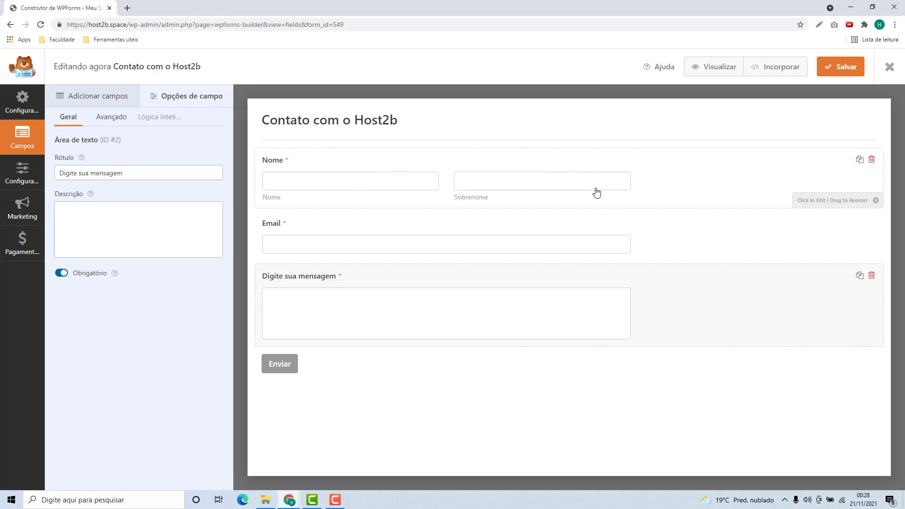
pyautogui.click(835, 69)
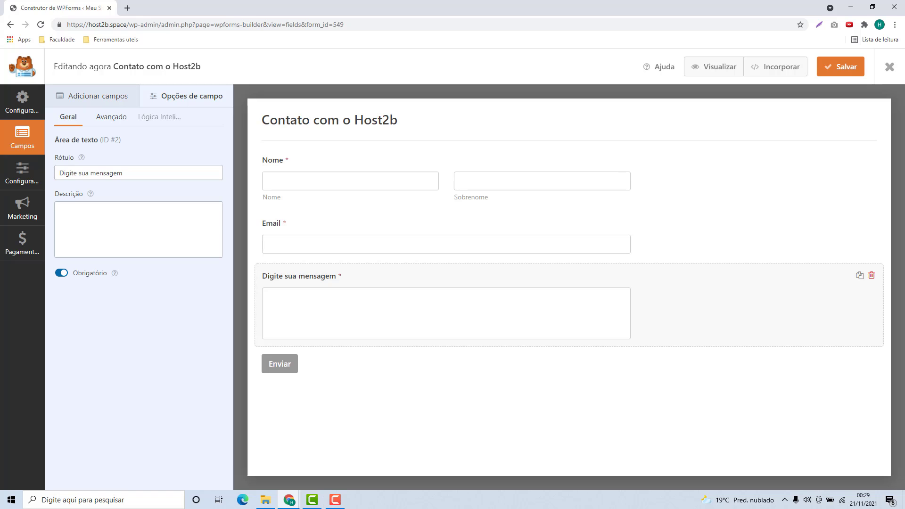
# Step: Close the builder, copy the shortcode [wpforms id="549"], and go to Páginas
pyautogui.click(890, 70)
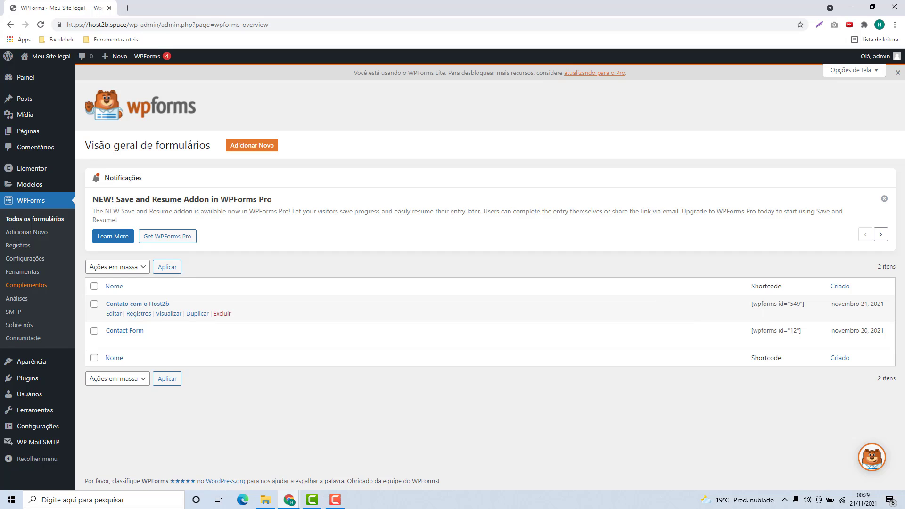
pyautogui.moveTo(754, 305); pyautogui.dragTo(804, 304)
pyautogui.hotkey('ctrl', 'c')
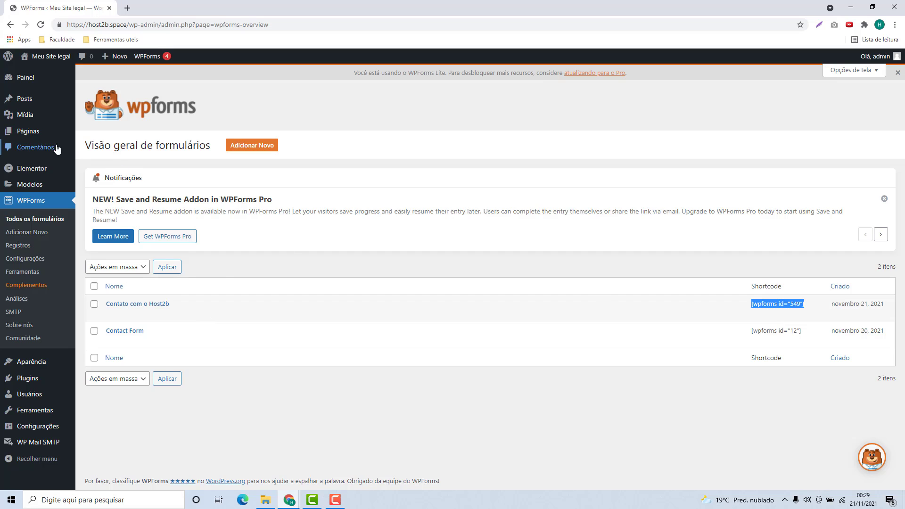
pyautogui.click(30, 135)
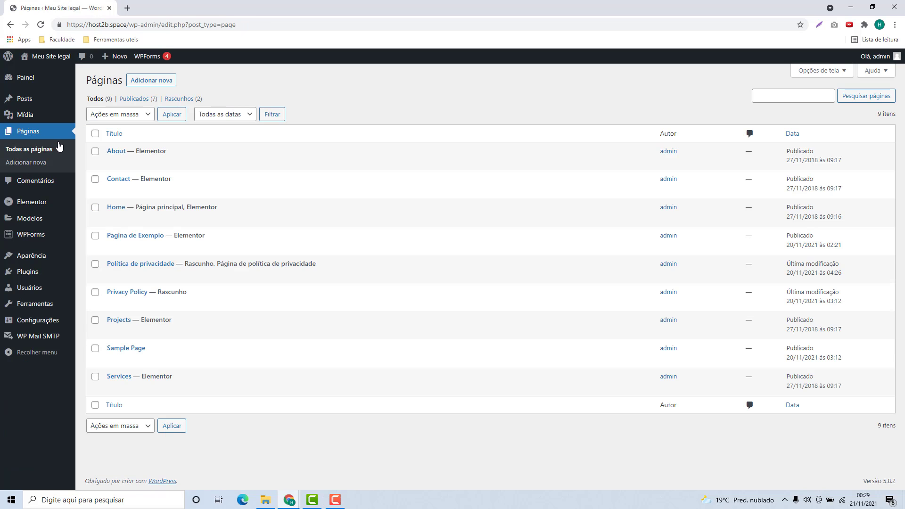
# Step: Start a new page titled 'Pagina de Formulario' with the paragraph 'Qualquer Coisa'
pyautogui.click(149, 81)
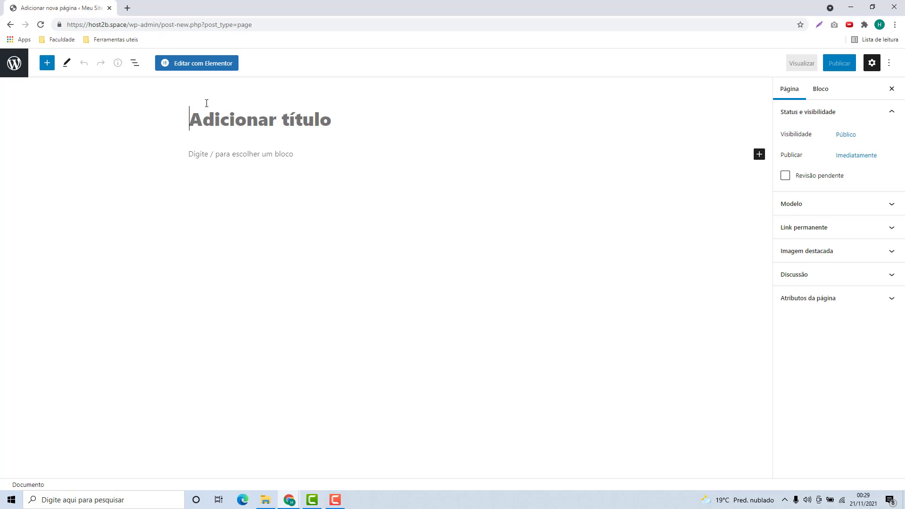
pyautogui.write('Pagi')
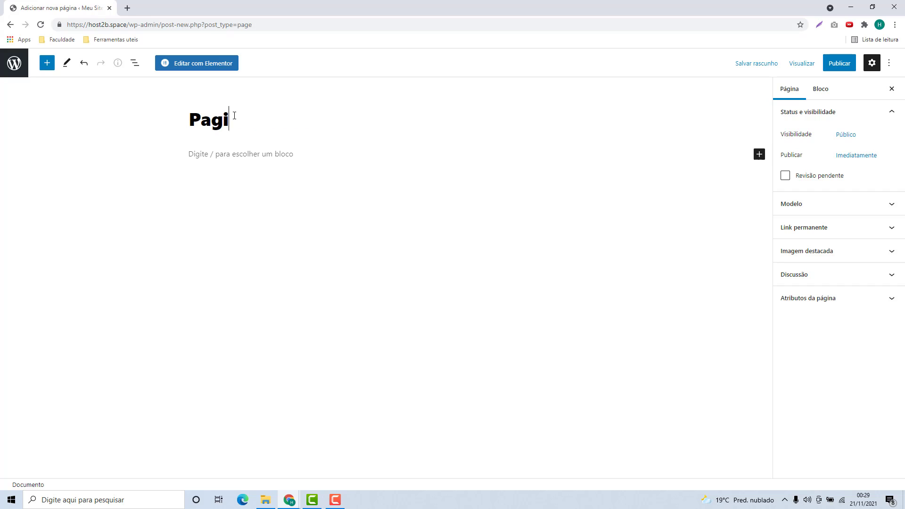
pyautogui.write('na de Formulario')
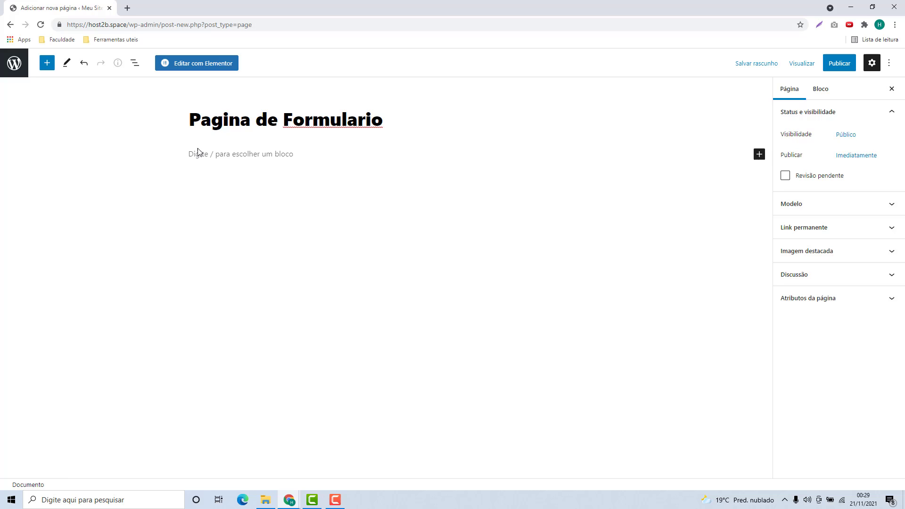
pyautogui.click(198, 152)
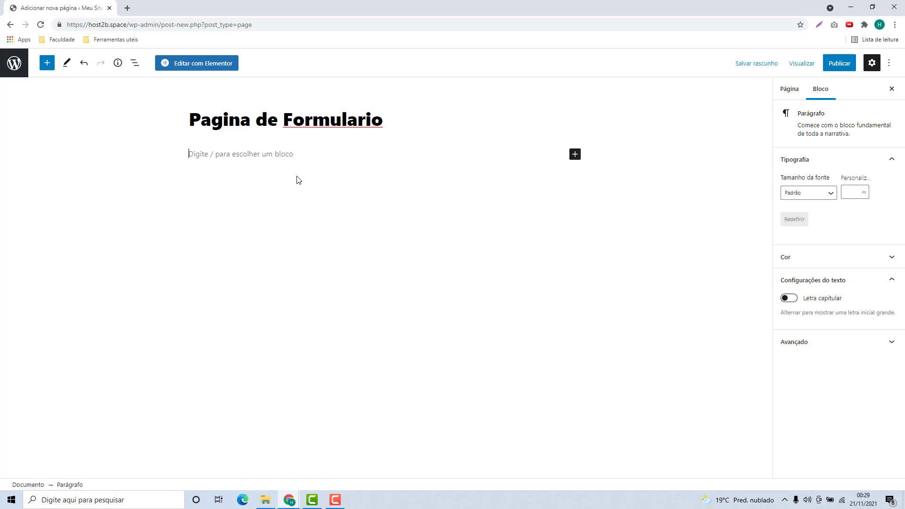
pyautogui.write('Qualquer Coisa')
pyautogui.press('Return')
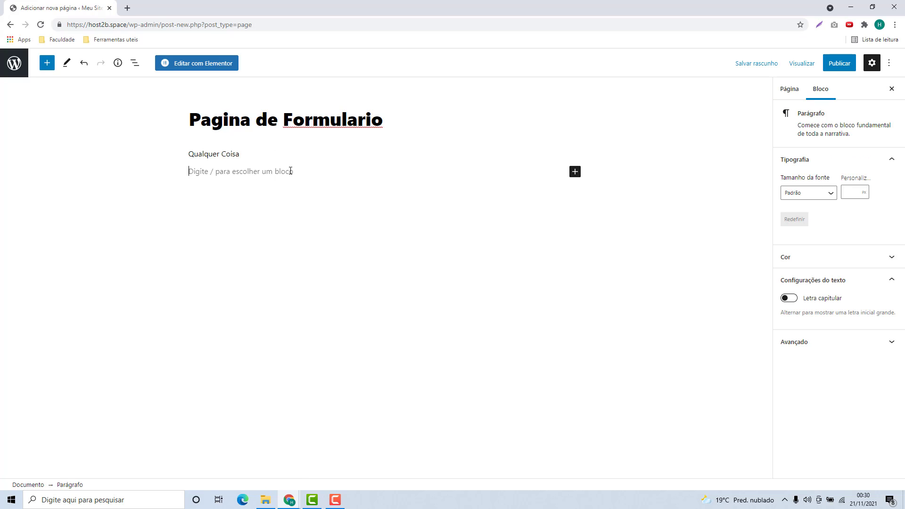
# Step: Add a Shortcode block holding the pasted [wpforms id="549"] shortcode
pyautogui.click(575, 172)
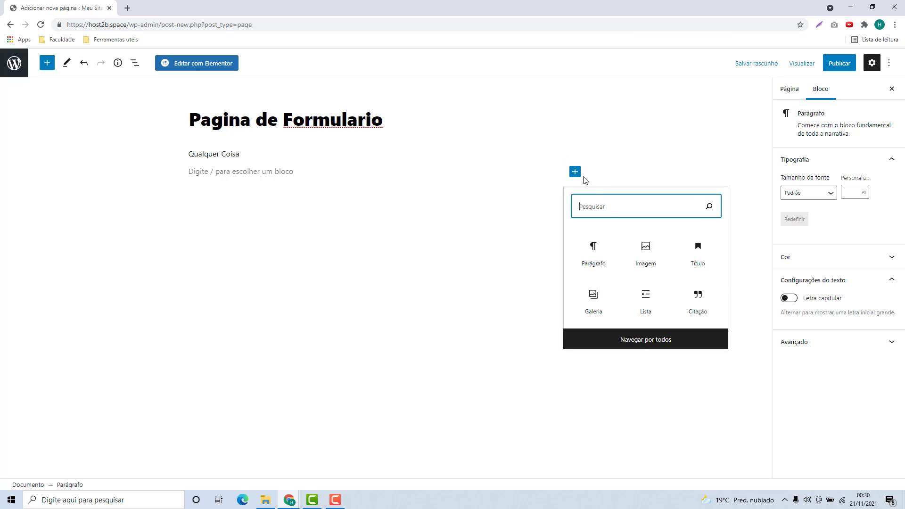
pyautogui.write('sho')
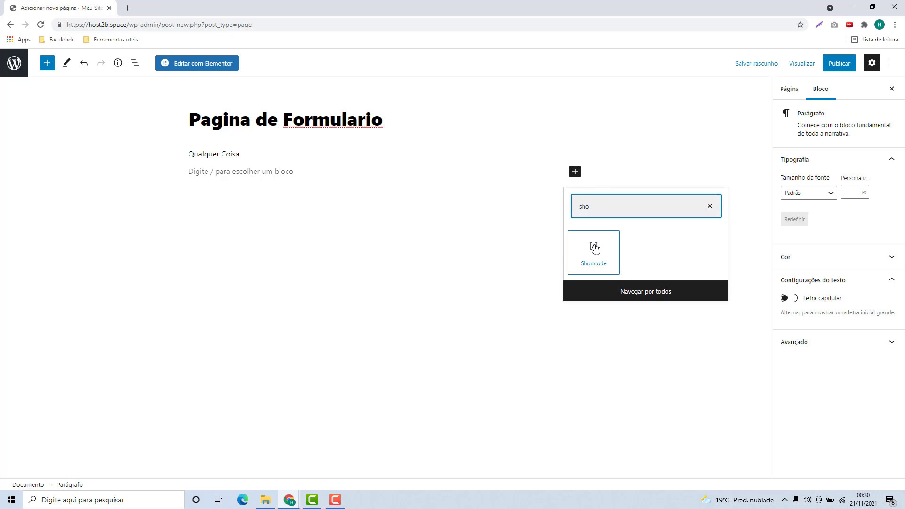
pyautogui.click(593, 250)
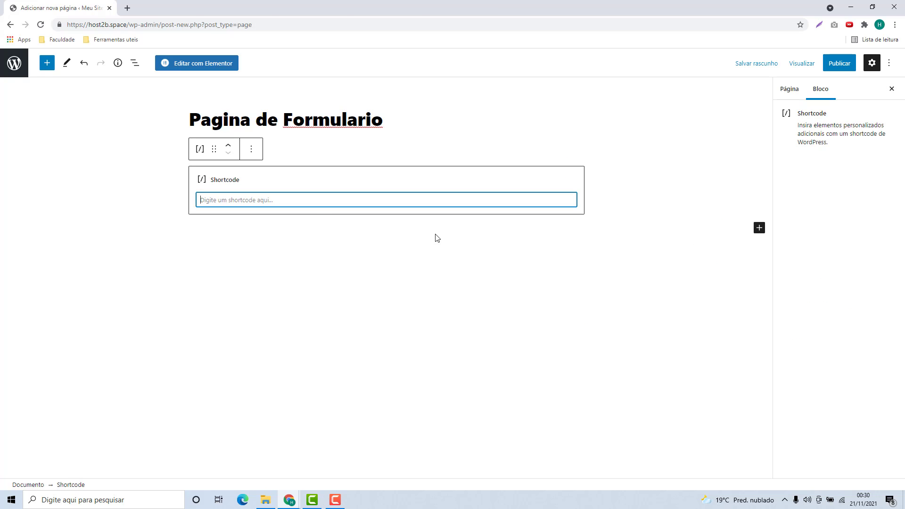
pyautogui.hotkey('ctrl', 'v')
pyautogui.click(330, 231)
# Step: Publish the page and view it live in a new tab
pyautogui.click(829, 70)
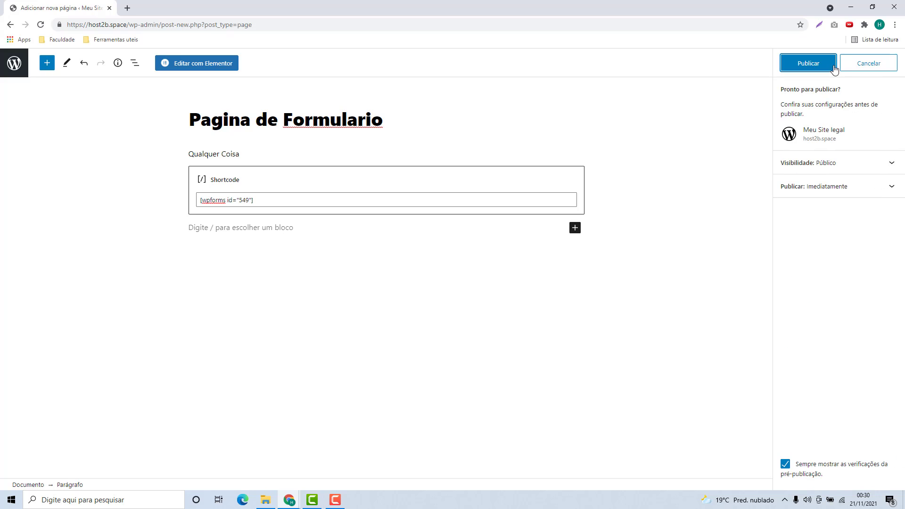
pyautogui.click(804, 72)
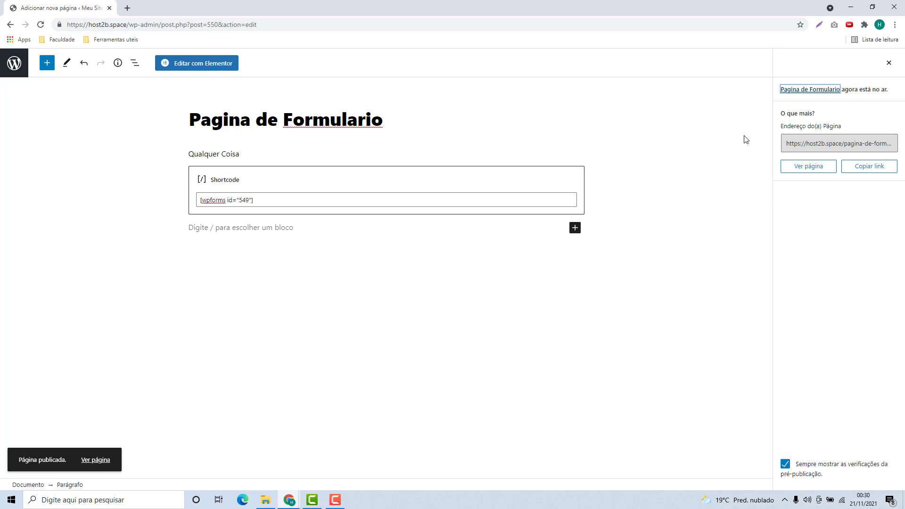
pyautogui.rightClick(809, 169)
pyautogui.click(850, 175)
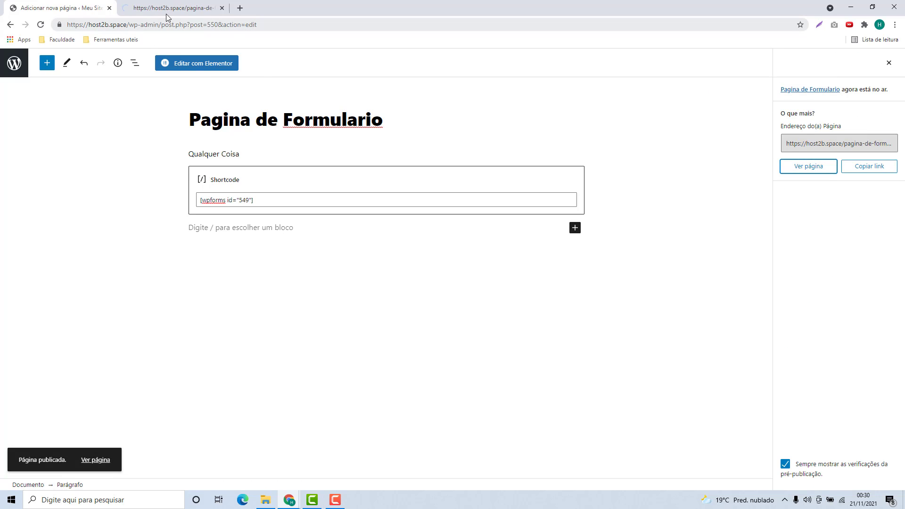
pyautogui.click(189, 8)
pyautogui.click(298, 192)
pyautogui.click(393, 188)
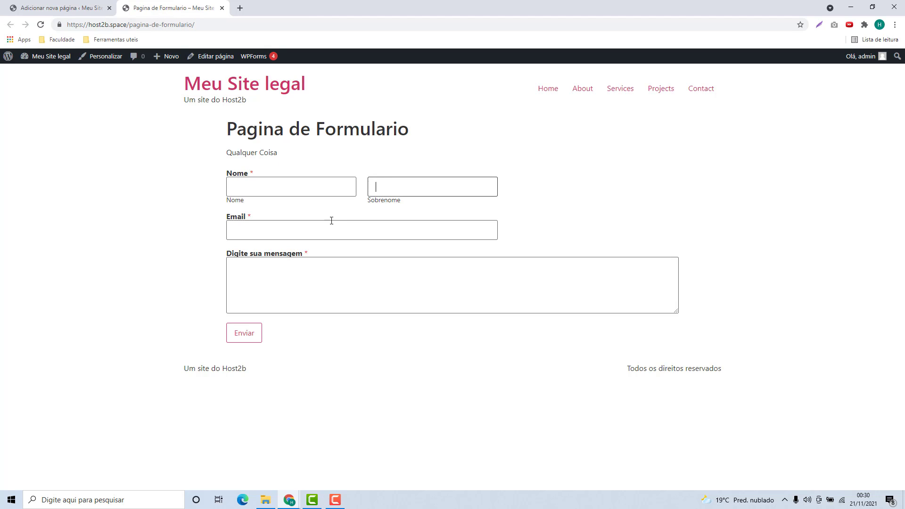
pyautogui.click(330, 229)
pyautogui.click(327, 283)
pyautogui.click(300, 233)
pyautogui.click(300, 190)
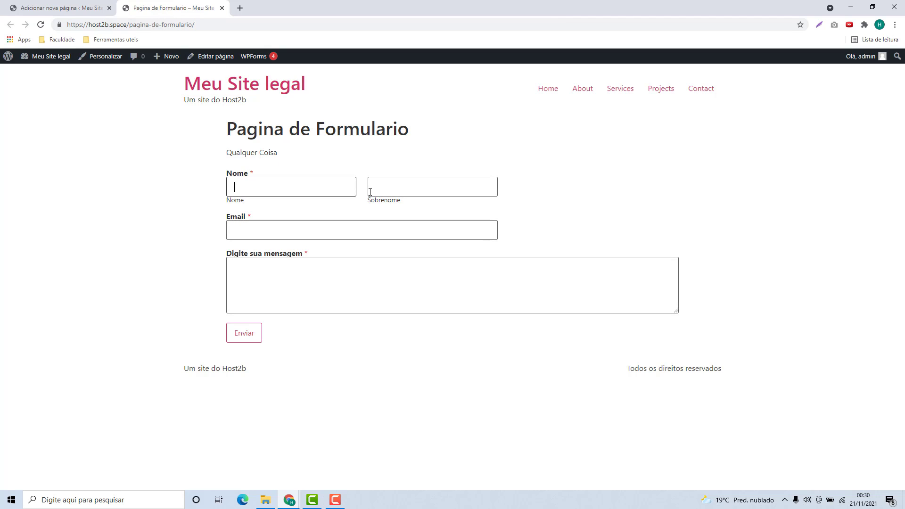
pyautogui.click(372, 188)
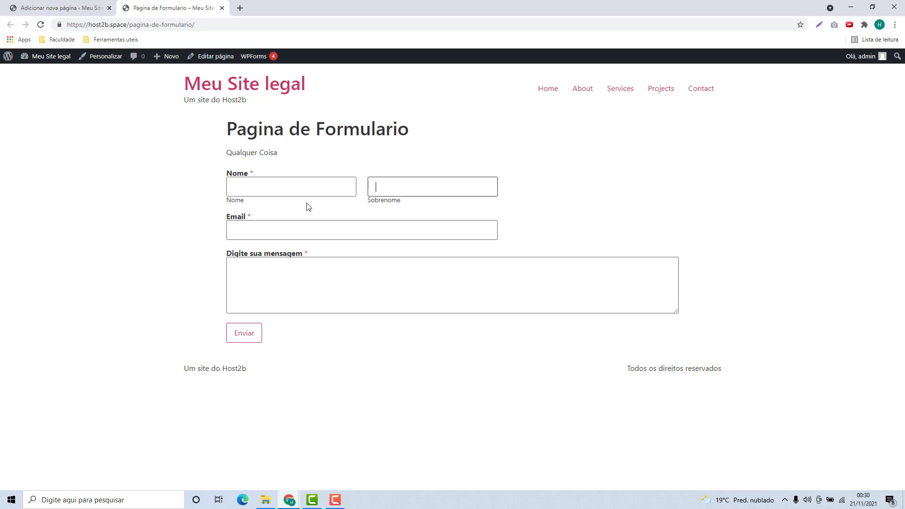
pyautogui.click(307, 185)
# Step: Fill in the form's Nome, Sobrenome and Email fields with a test name and e-mail address
pyautogui.click(403, 194)
pyautogui.click(319, 188)
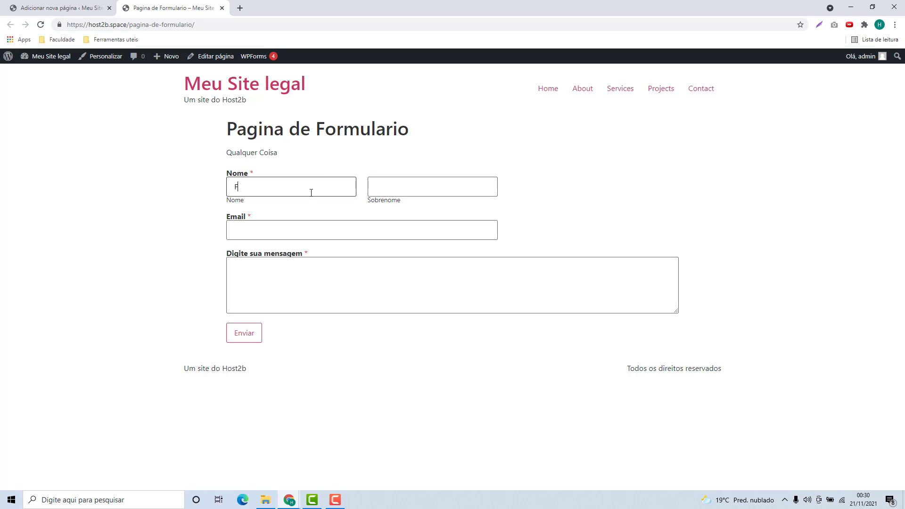
pyautogui.press('Tab')
pyautogui.write('M')
pyautogui.click(352, 232)
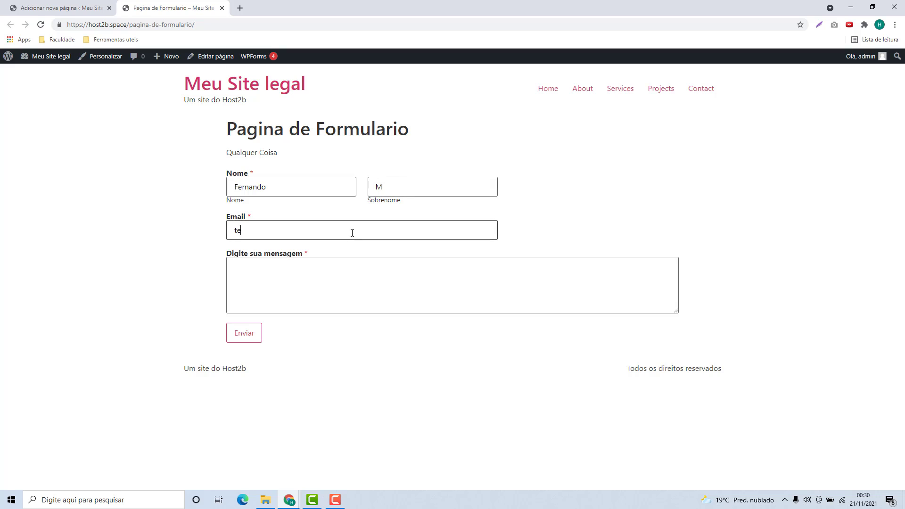
# Step: Enter the message 'Uma mensagem legal', submit with Enviar, and select the thank-you confirmation
pyautogui.click(316, 281)
pyautogui.write('Uma mensagem legal')
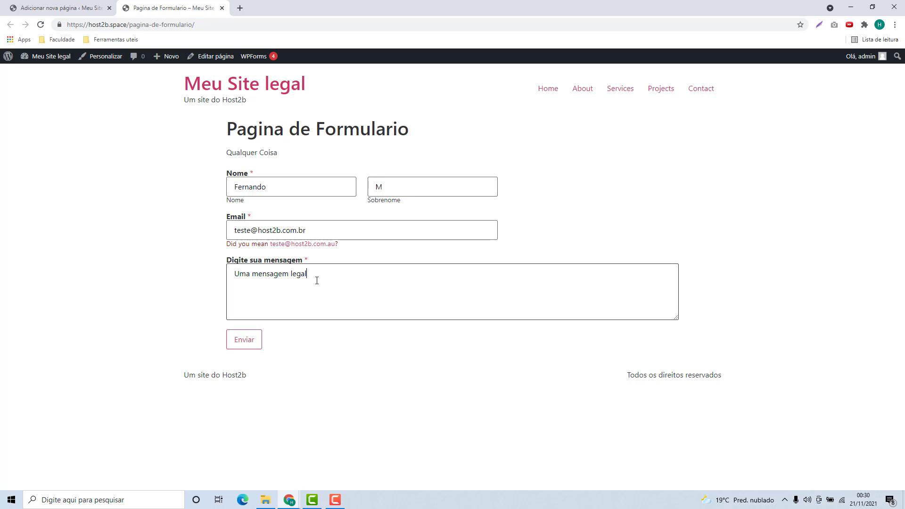
pyautogui.click(244, 343)
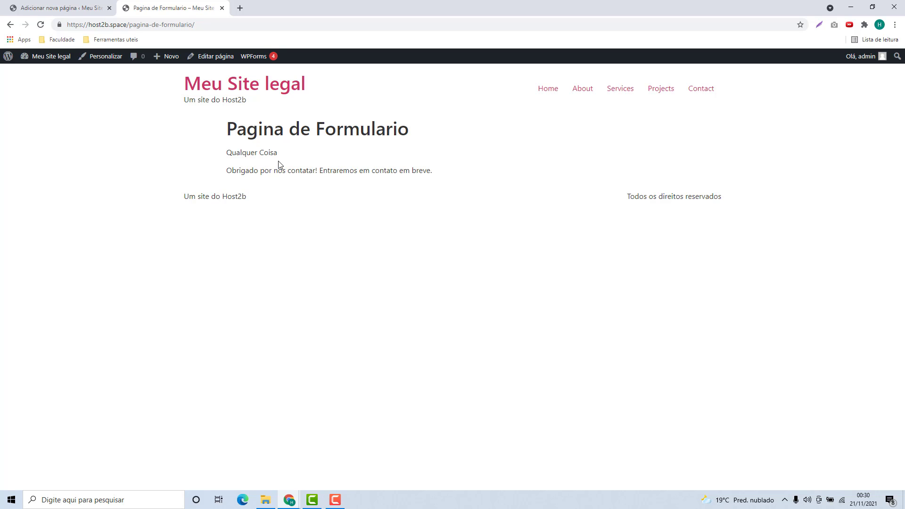
pyautogui.moveTo(226, 173); pyautogui.dragTo(416, 179)
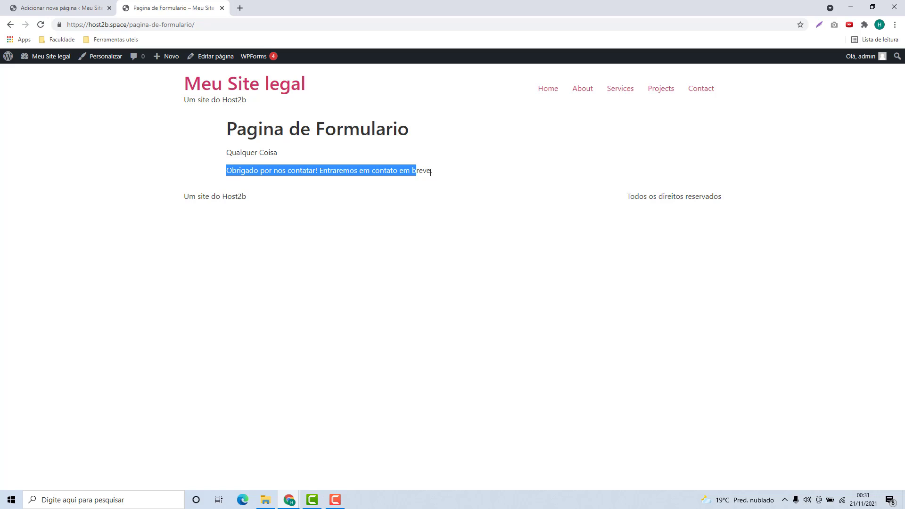